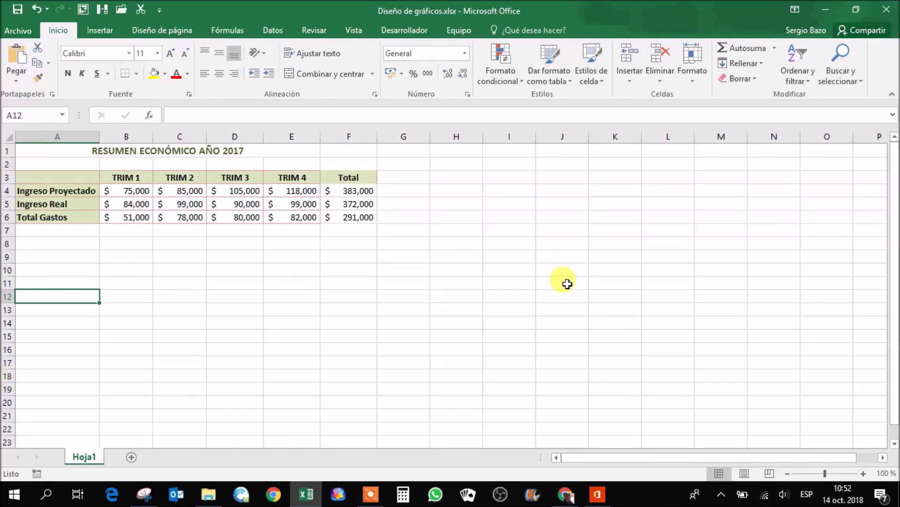
# - Insert a 3D clustered column chart (Columna agrupada 3D) from the quarterly data in A3:E6, leaving out the Total column
pyautogui.click(505, 194)
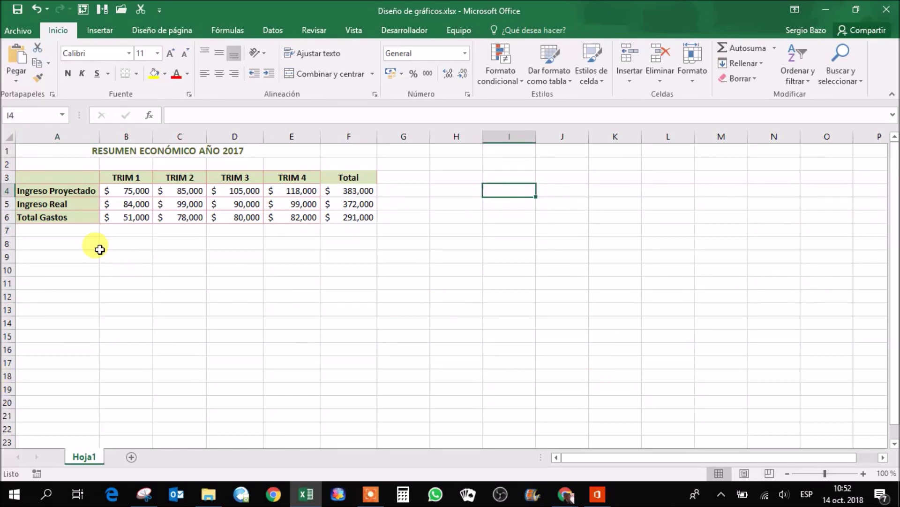
pyautogui.moveTo(41, 175); pyautogui.dragTo(302, 216)
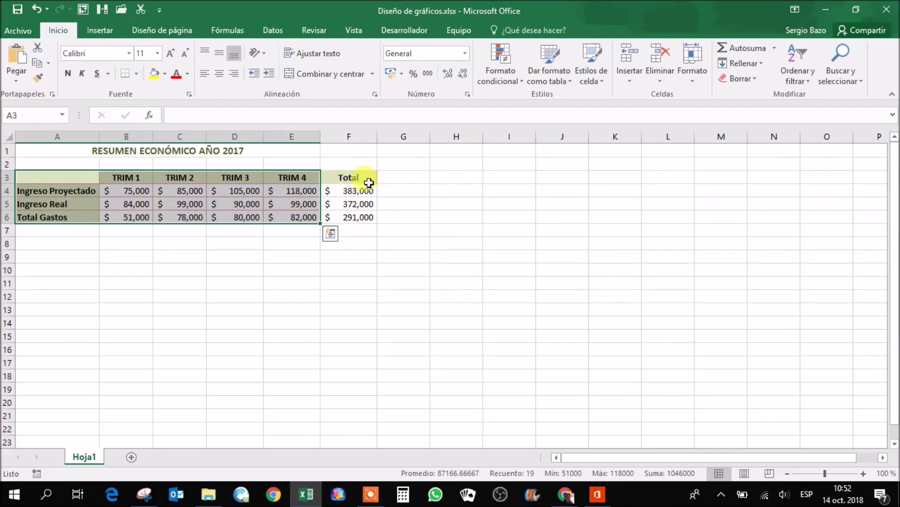
pyautogui.moveTo(34, 175); pyautogui.dragTo(308, 218)
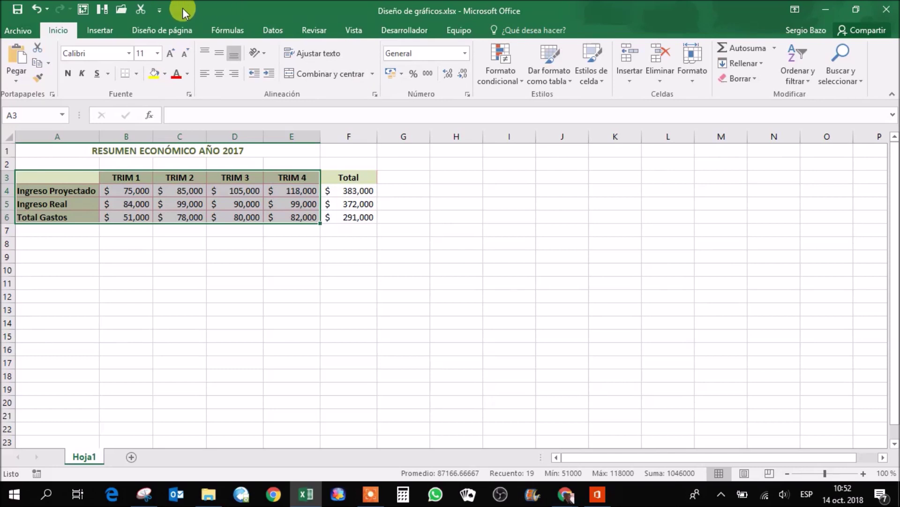
pyautogui.click(108, 29)
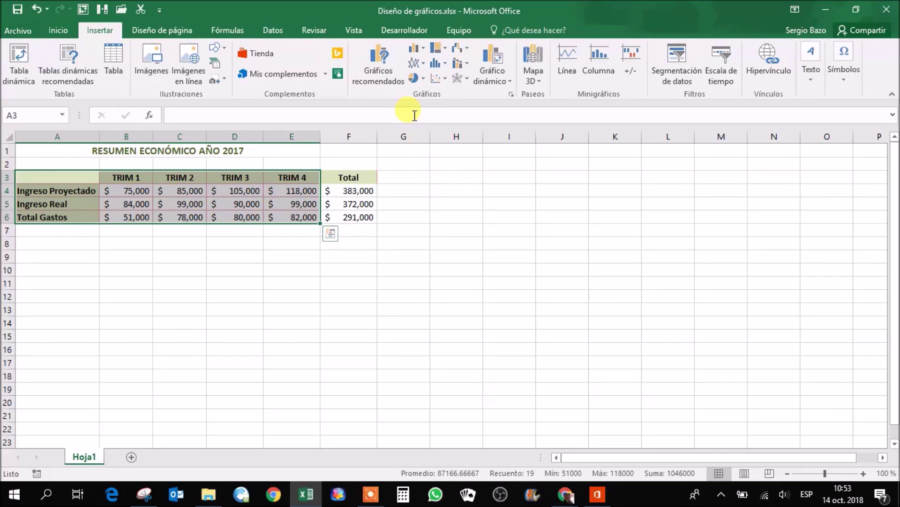
pyautogui.click(420, 46)
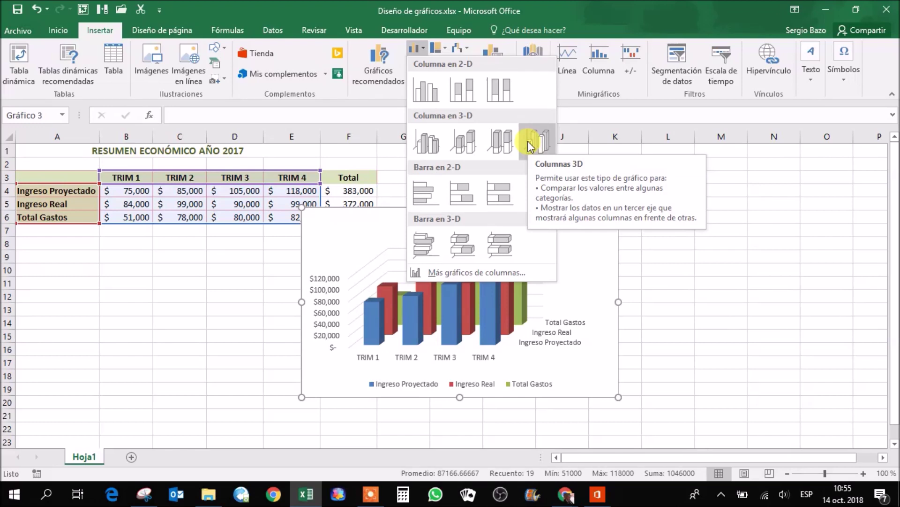
pyautogui.click(428, 138)
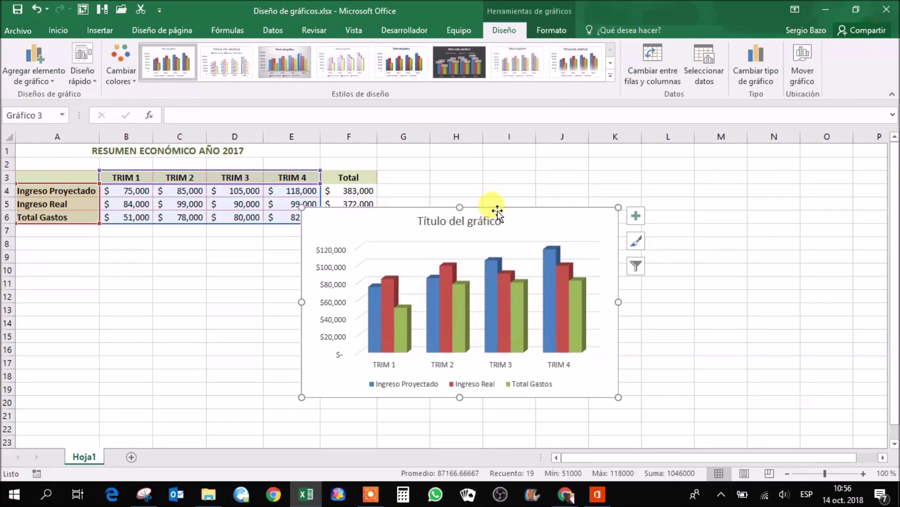
# - Move the chart beside the data table, spanning about columns G to M and rows 2 to 16
pyautogui.moveTo(507, 211); pyautogui.dragTo(628, 179)
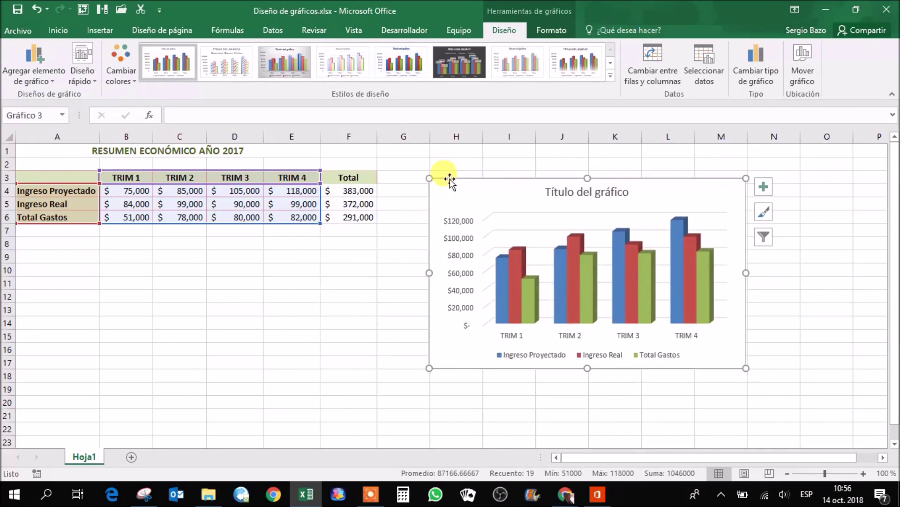
pyautogui.moveTo(440, 183); pyautogui.dragTo(438, 202)
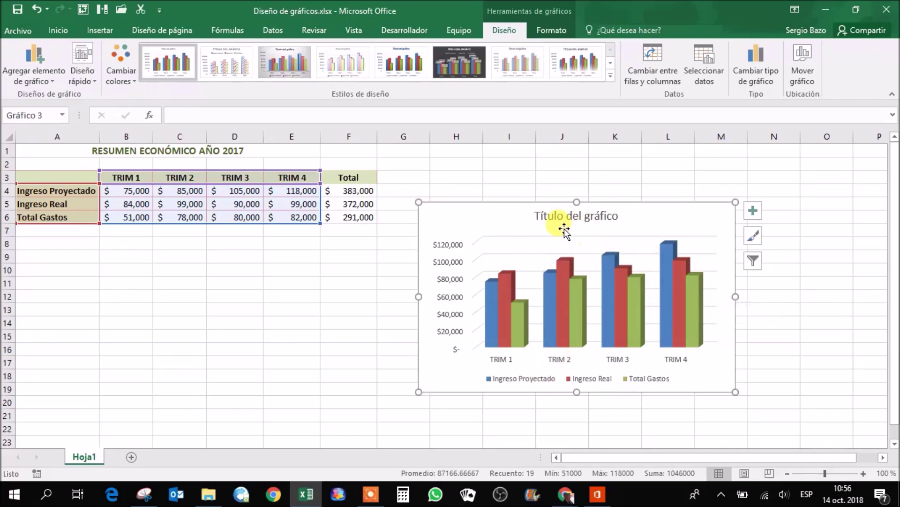
pyautogui.moveTo(558, 216); pyautogui.dragTo(426, 227)
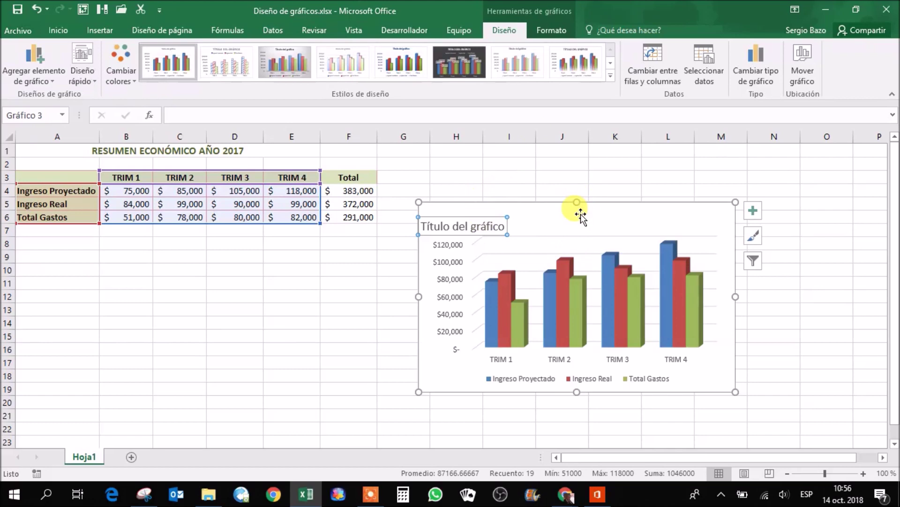
pyautogui.hotkey('ctrl', 'z')
pyautogui.click(460, 201)
pyautogui.moveTo(463, 199)
pyautogui.mouseDown()
pyautogui.moveTo(455, 185)
pyautogui.moveTo(465, 159)
pyautogui.mouseUp()
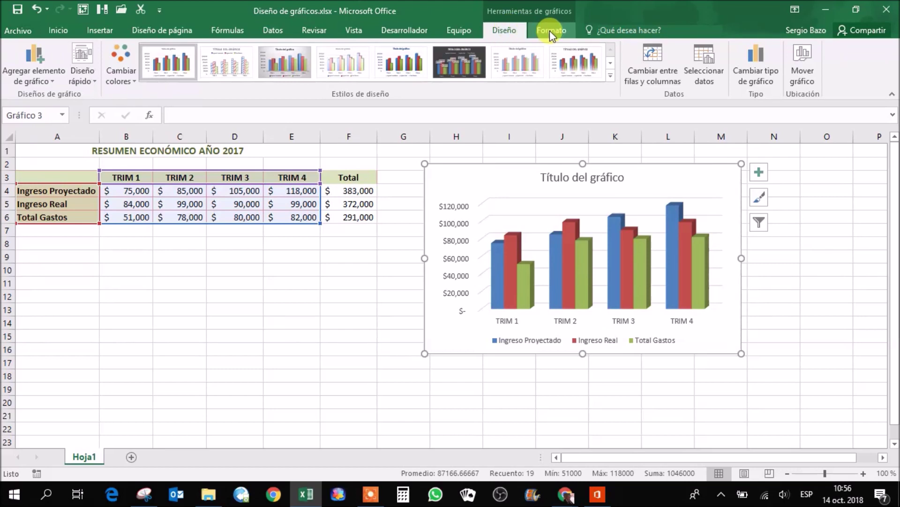
pyautogui.click(283, 283)
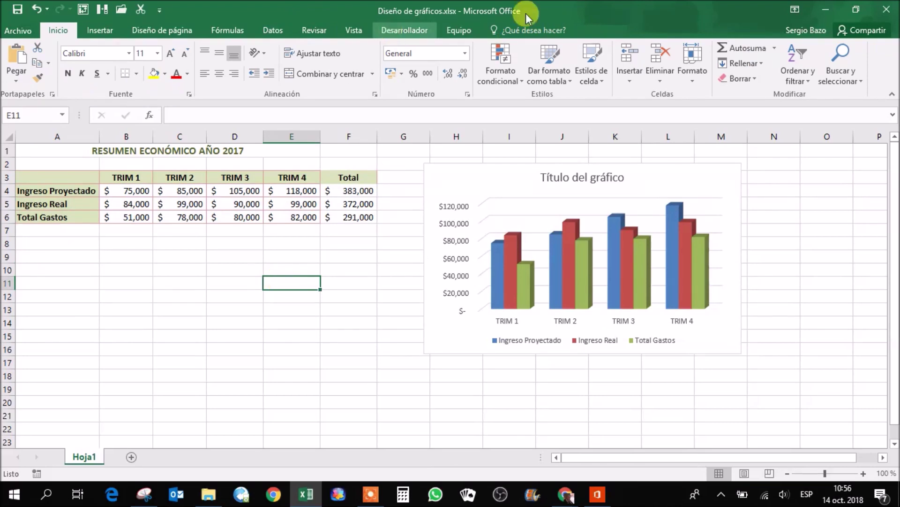
pyautogui.click(435, 175)
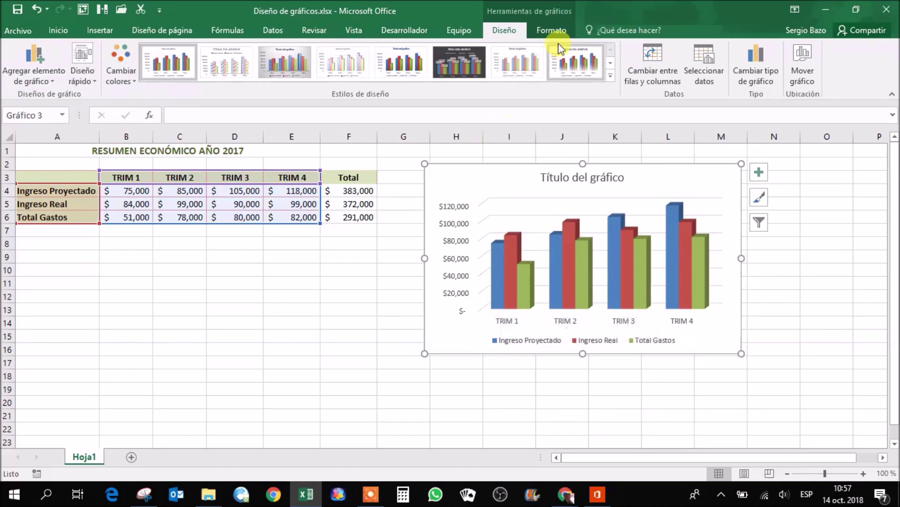
pyautogui.click(566, 30)
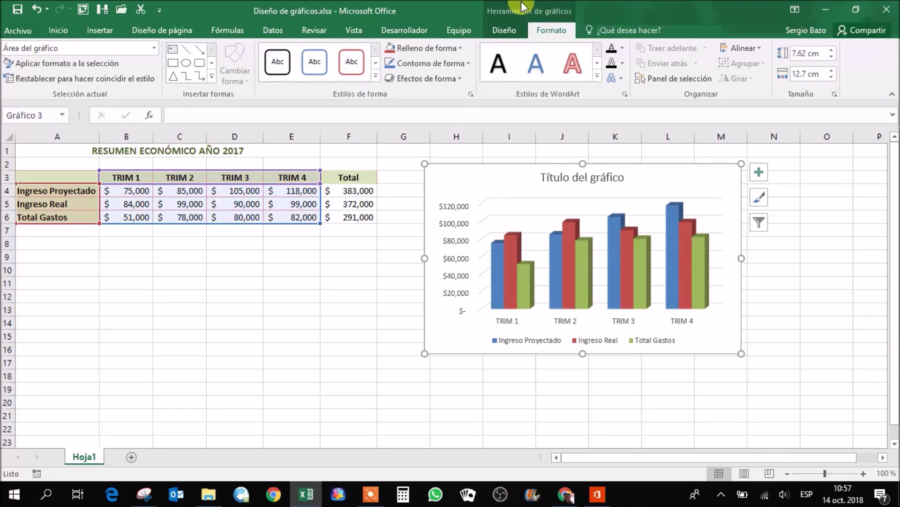
pyautogui.click(500, 31)
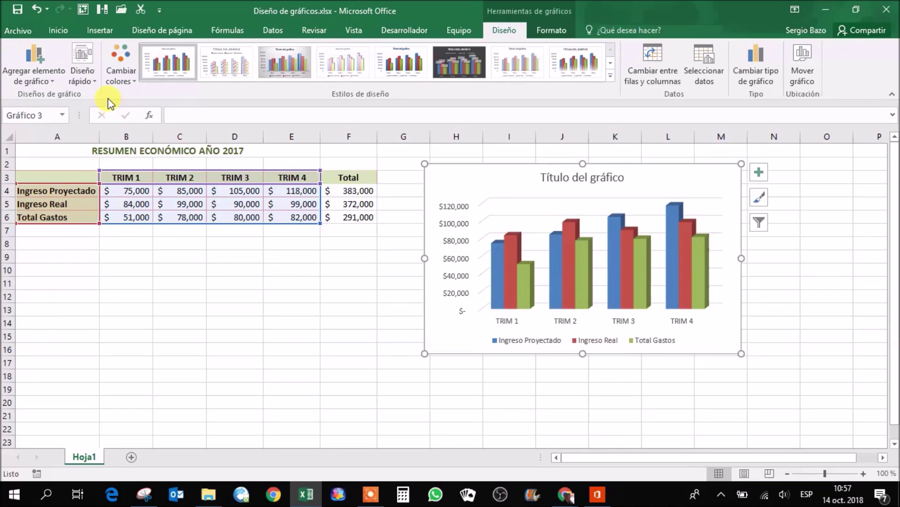
# - Preview the quick layouts and the multicolour and monochrome palettes on the chart without applying any
pyautogui.click(83, 63)
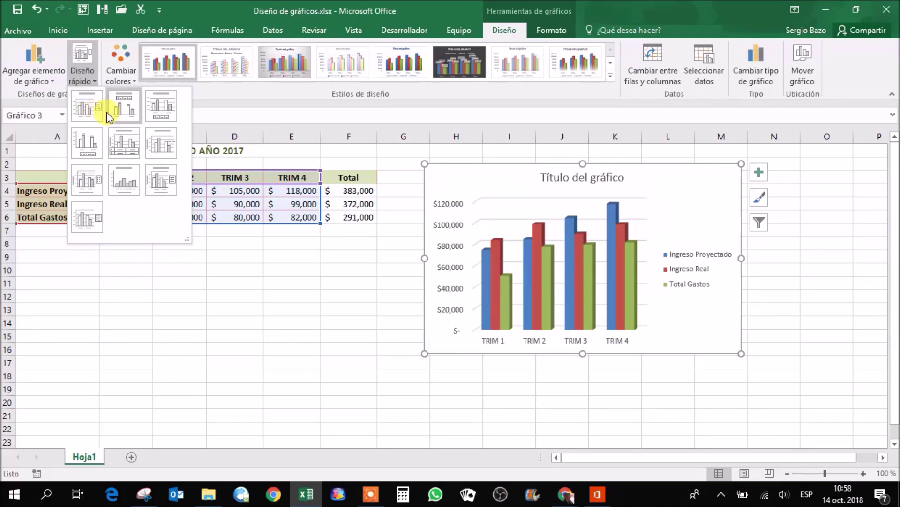
pyautogui.click(123, 69)
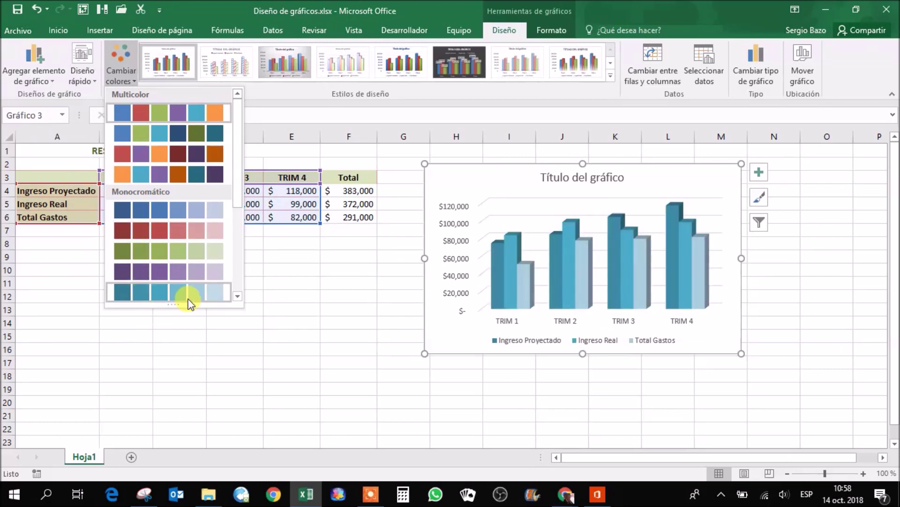
pyautogui.click(237, 297)
pyautogui.click(237, 297)
pyautogui.click(237, 297)
pyautogui.click(237, 296)
pyautogui.click(237, 296)
pyautogui.click(238, 297)
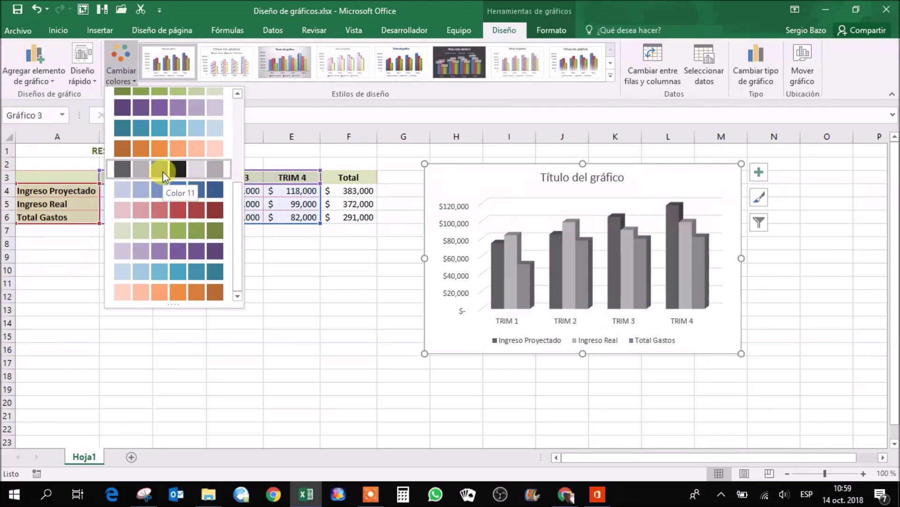
pyautogui.scroll(5, 167, 144)
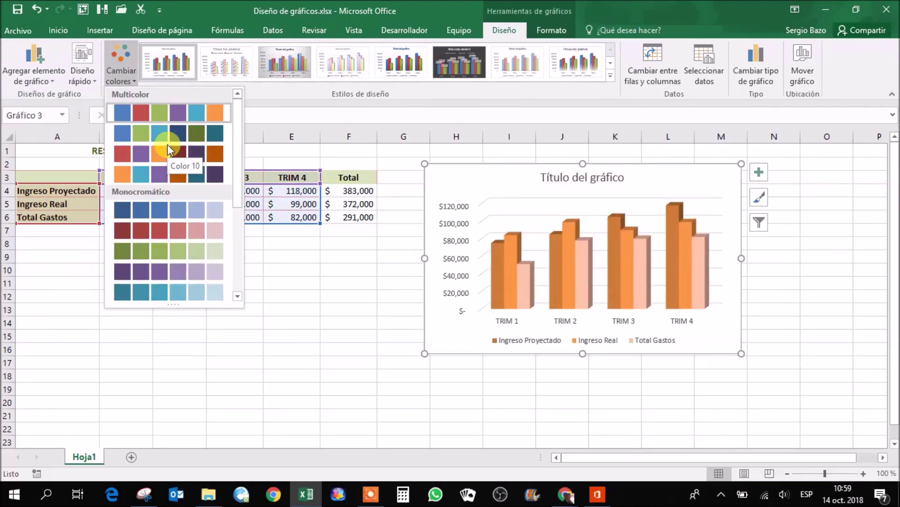
pyautogui.click(356, 94)
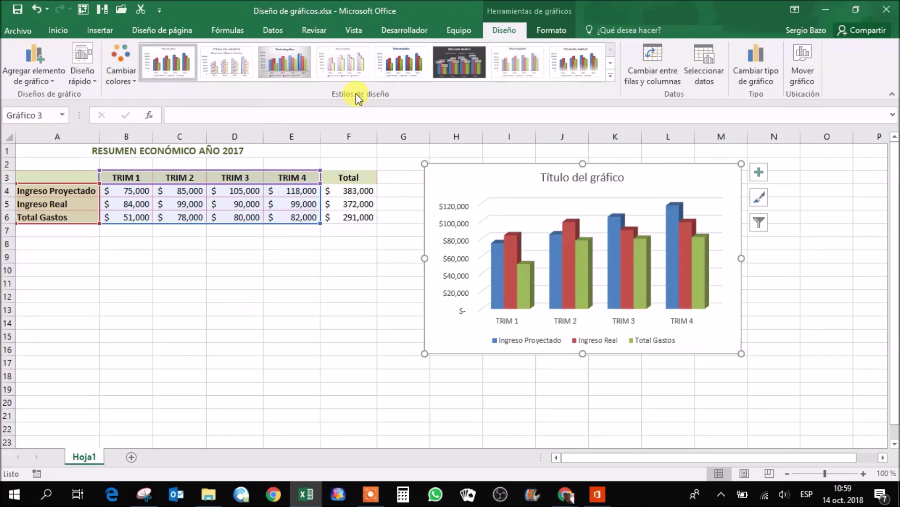
# - Apply the eighth chart style, with columns fading to white at the base and a bold uppercase title
pyautogui.click(610, 76)
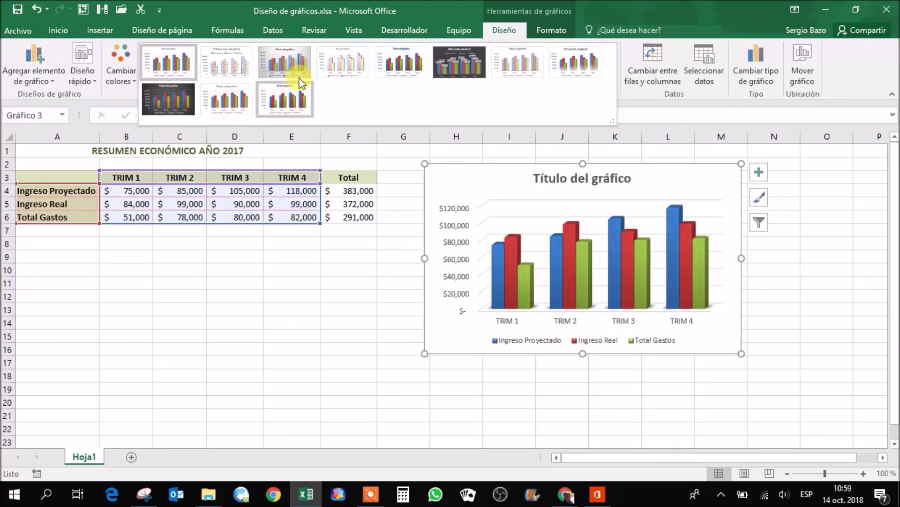
pyautogui.click(577, 66)
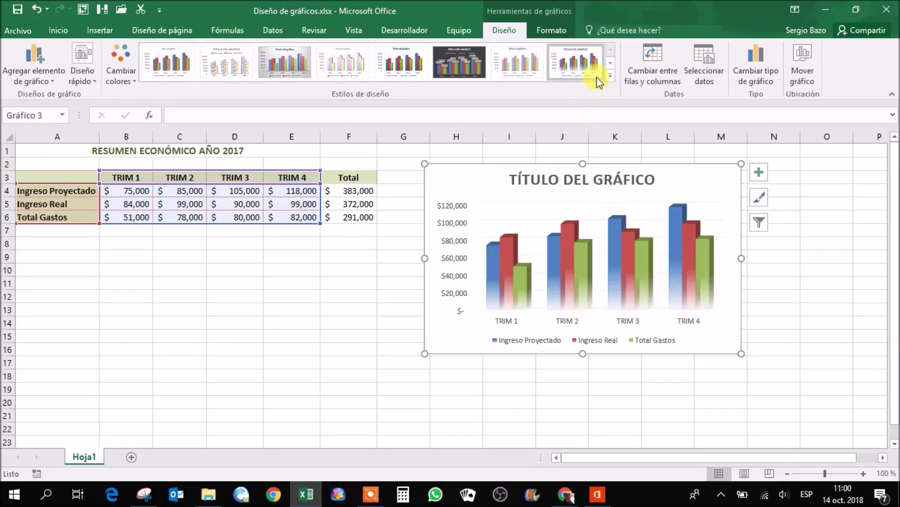
# - Swap the chart's rows and columns, inspect the regrouped series, and swap them back
pyautogui.click(659, 61)
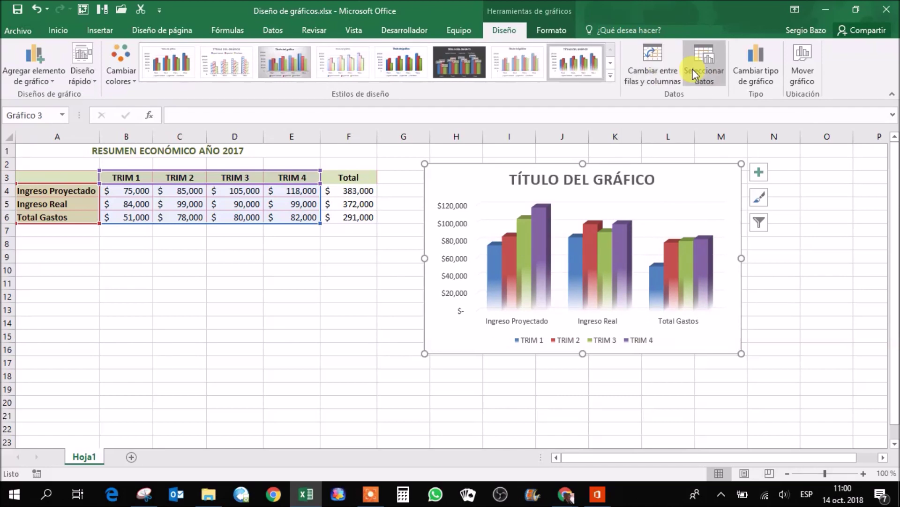
pyautogui.moveTo(504, 239)
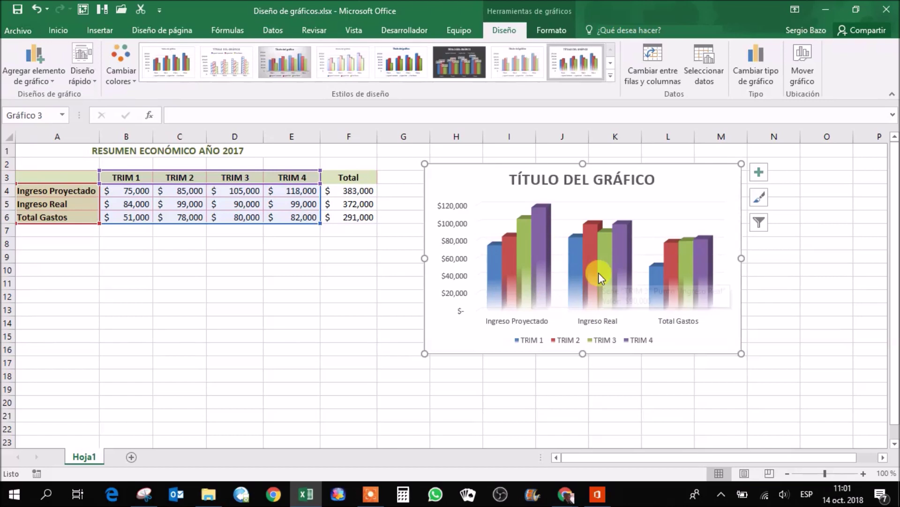
pyautogui.moveTo(598, 273)
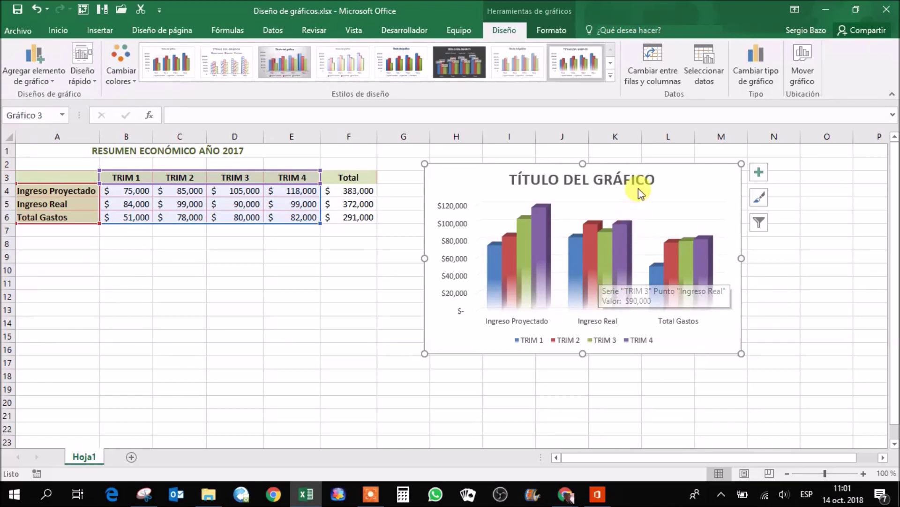
pyautogui.click(651, 54)
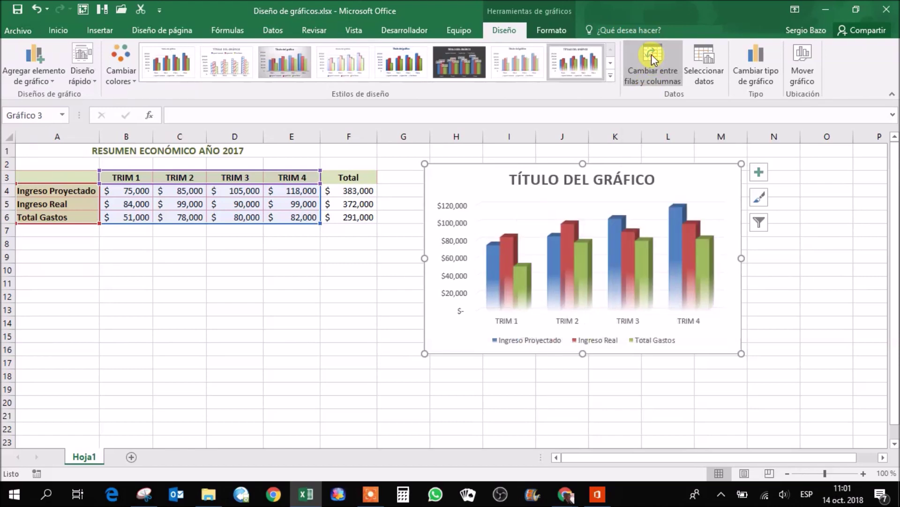
# - Change the chart type to 3D clustered bar (Barra 3D agrupada) and apply the eighth style with bars fading to white
pyautogui.click(754, 54)
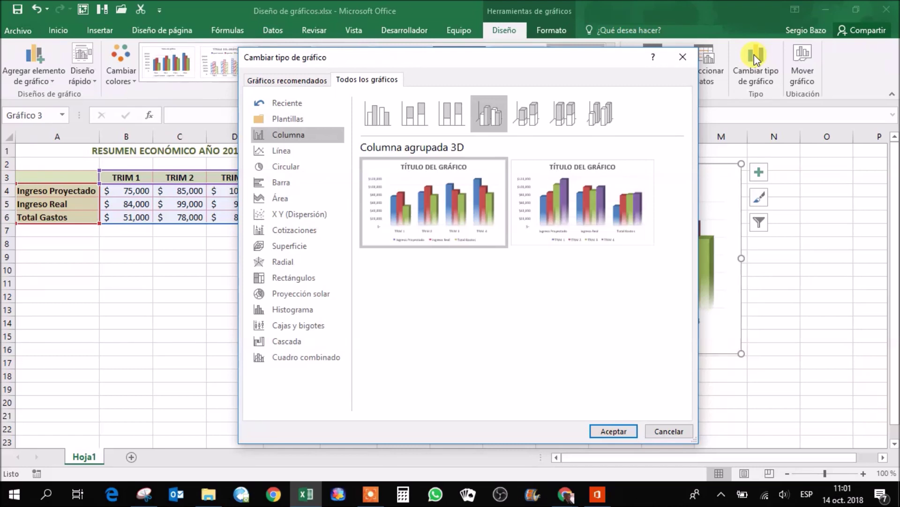
pyautogui.moveTo(603, 60); pyautogui.dragTo(384, 64)
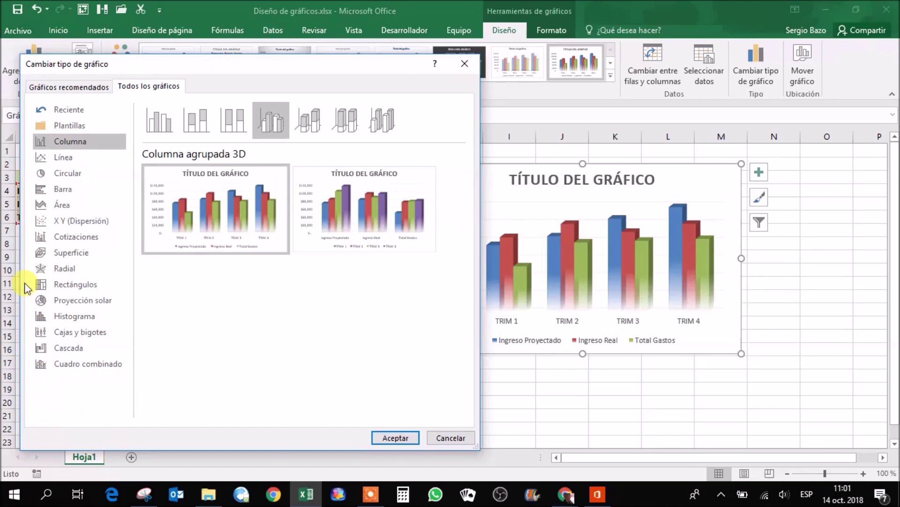
pyautogui.click(58, 184)
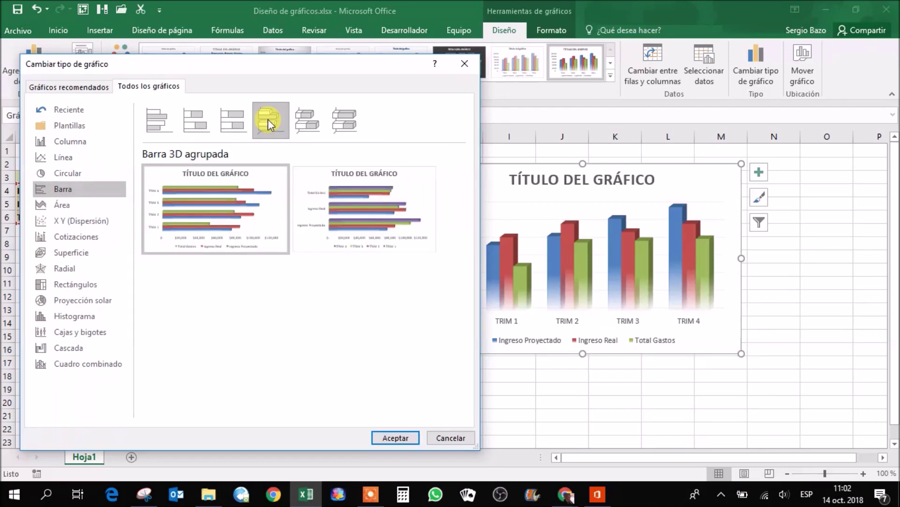
pyautogui.moveTo(224, 213)
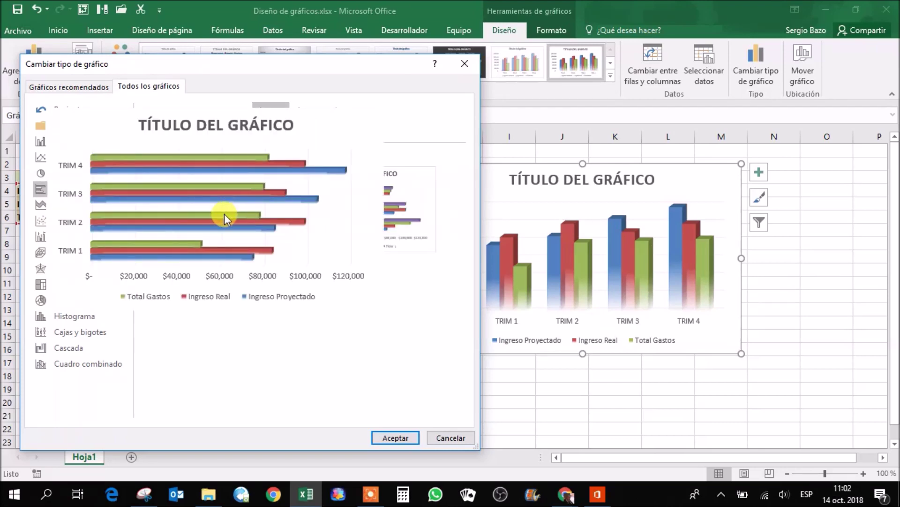
pyautogui.click(384, 438)
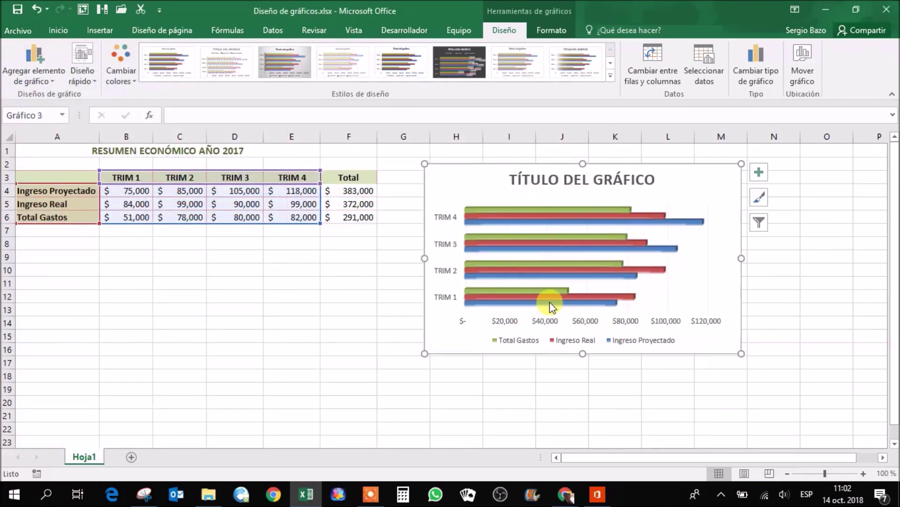
pyautogui.moveTo(550, 303)
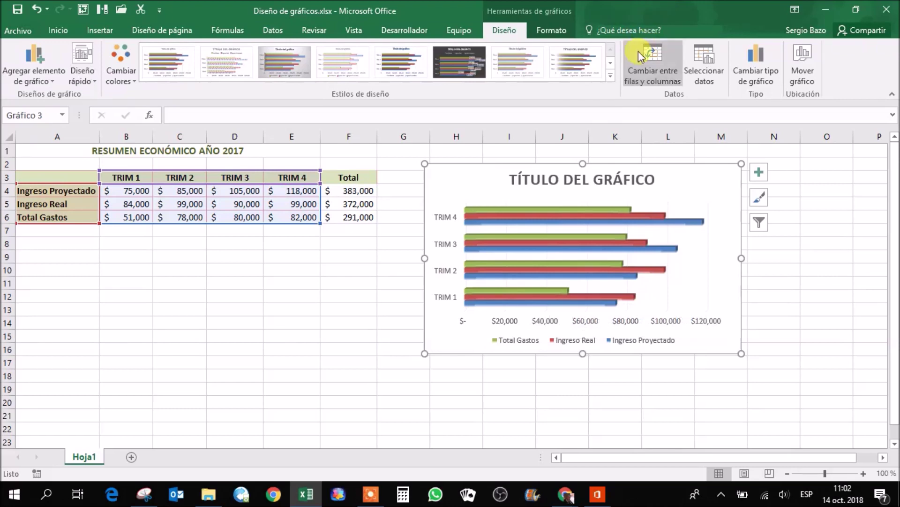
pyautogui.click(609, 76)
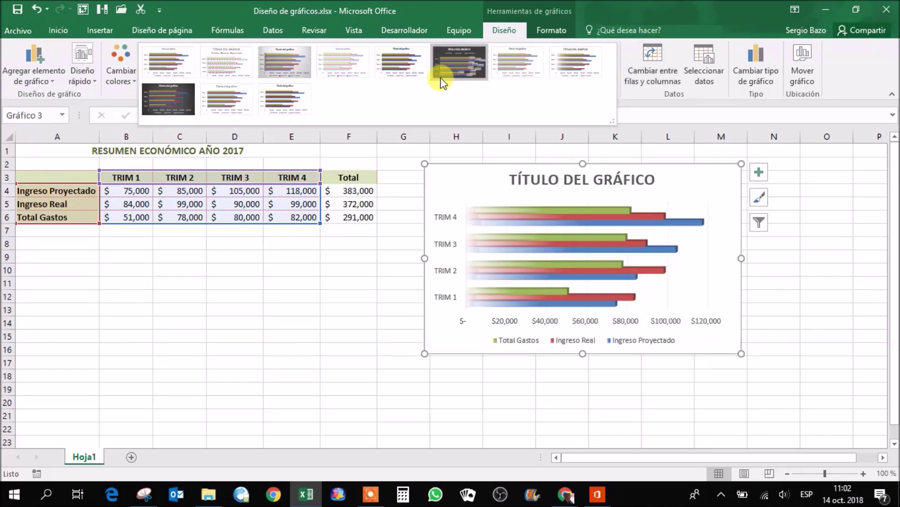
pyautogui.click(577, 61)
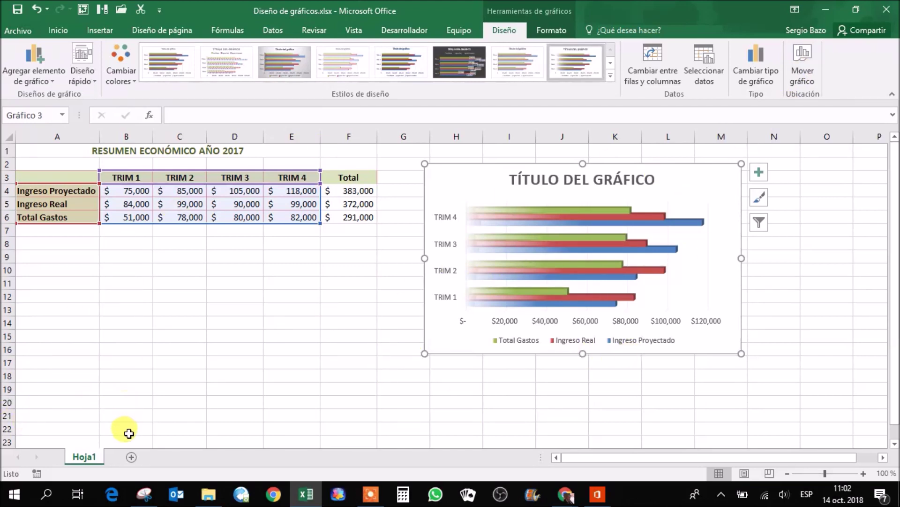
# - Add a new worksheet to the workbook and return to Hoja1
pyautogui.click(131, 458)
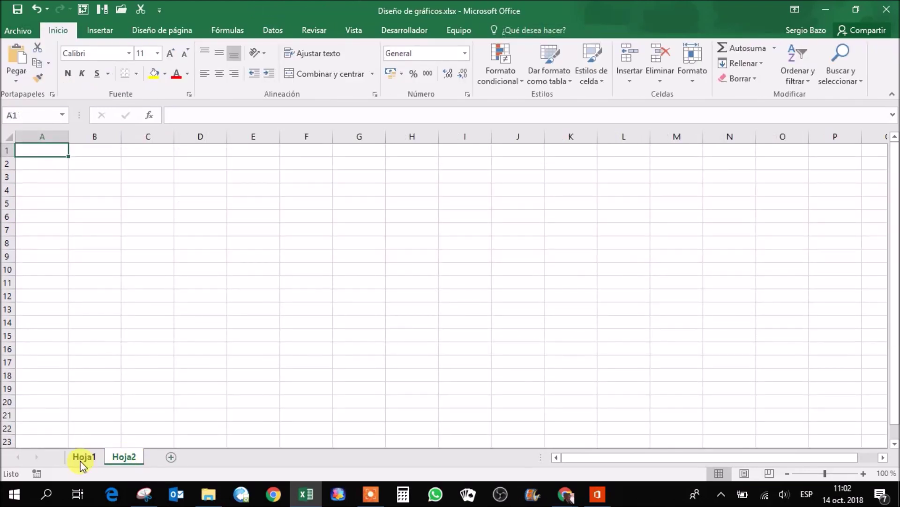
pyautogui.click(82, 457)
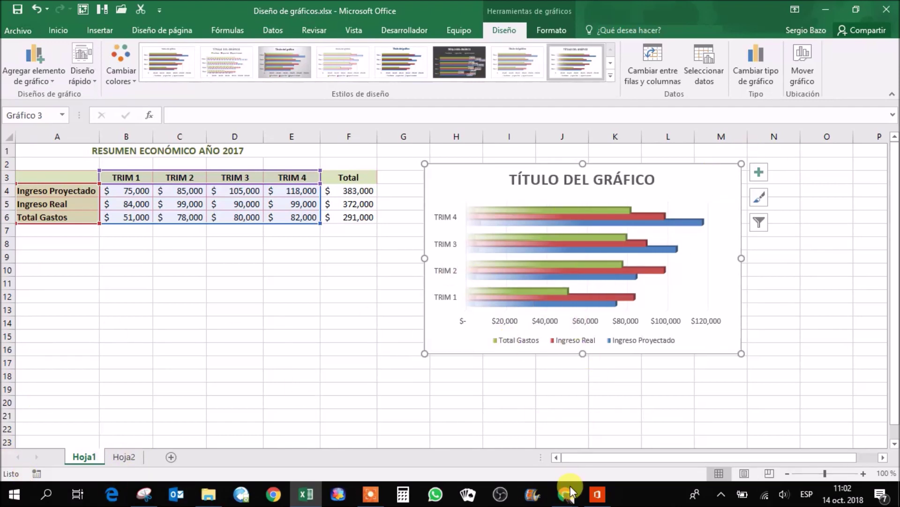
# - Move the chart to Hoja2 as an embedded object, check Hoja1, and return to Hoja2
pyautogui.click(803, 69)
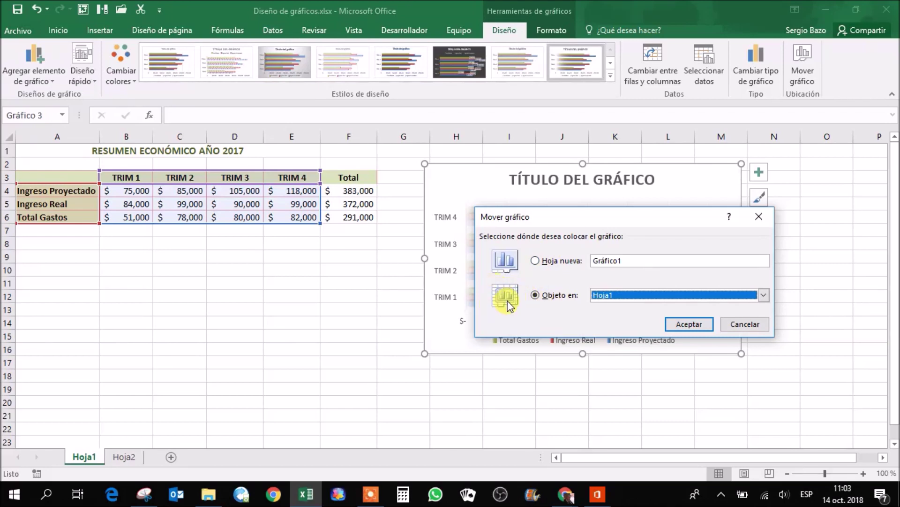
pyautogui.click(648, 293)
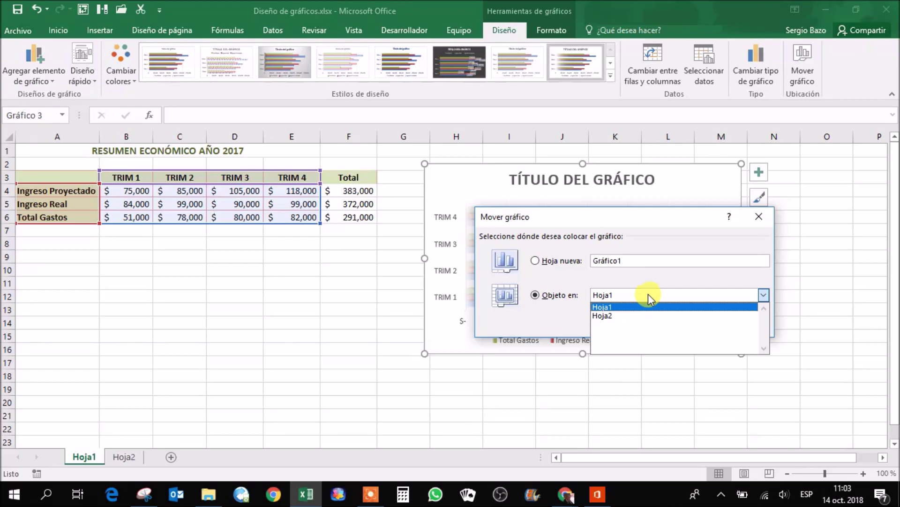
pyautogui.click(608, 316)
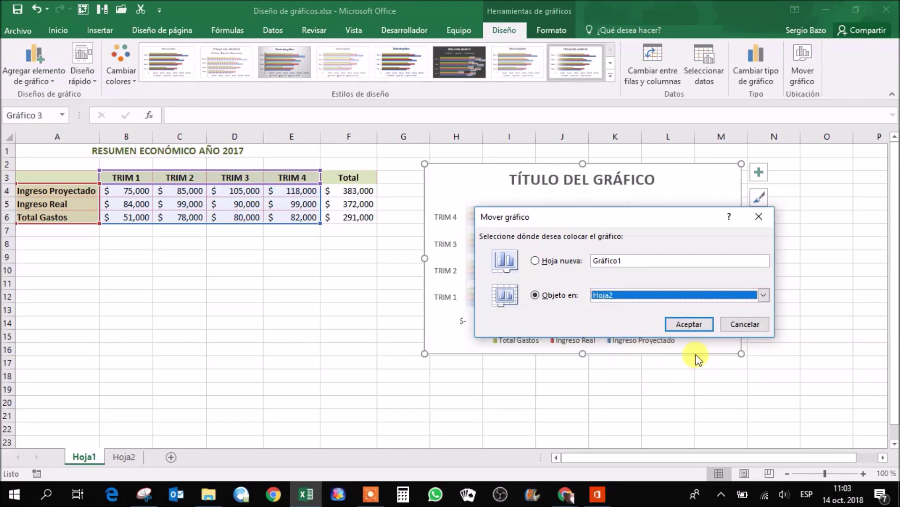
pyautogui.click(704, 329)
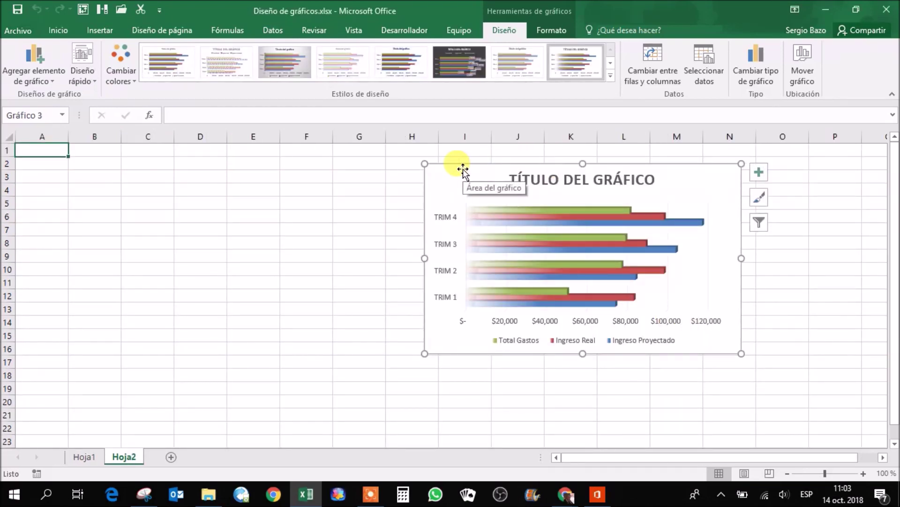
pyautogui.click(91, 454)
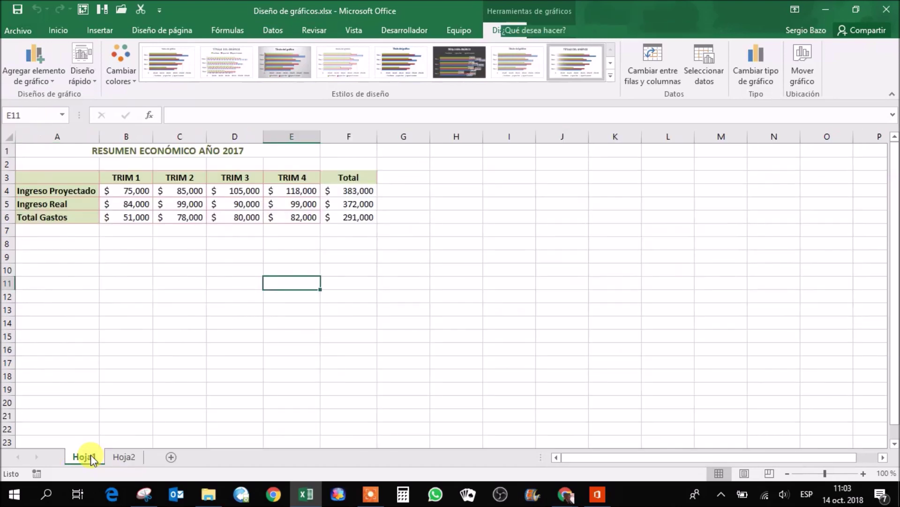
pyautogui.click(130, 459)
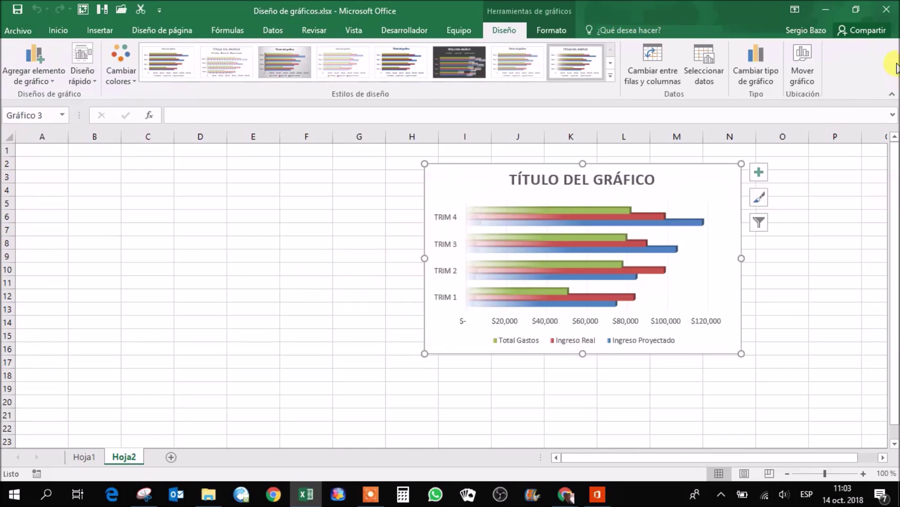
# - Move the chart from Hoja2 back to Hoja1 as an embedded object
pyautogui.click(802, 66)
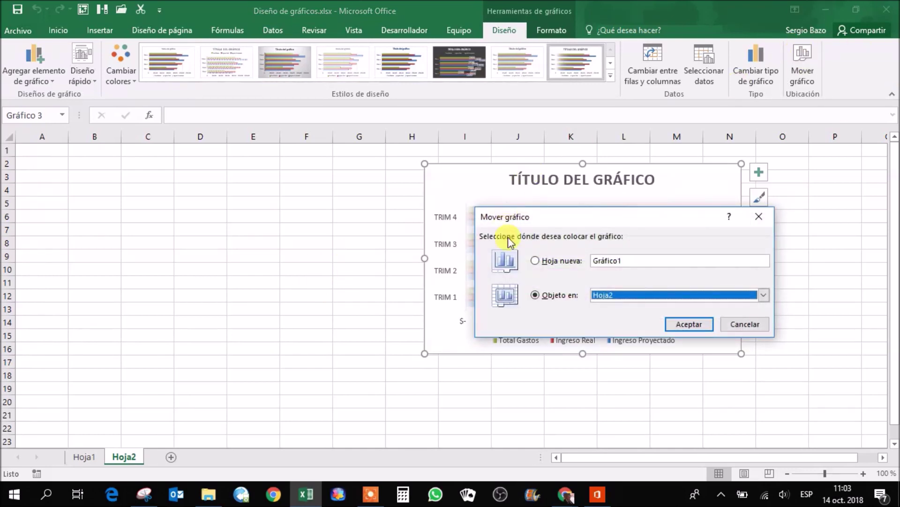
pyautogui.click(598, 295)
pyautogui.click(604, 305)
pyautogui.click(687, 322)
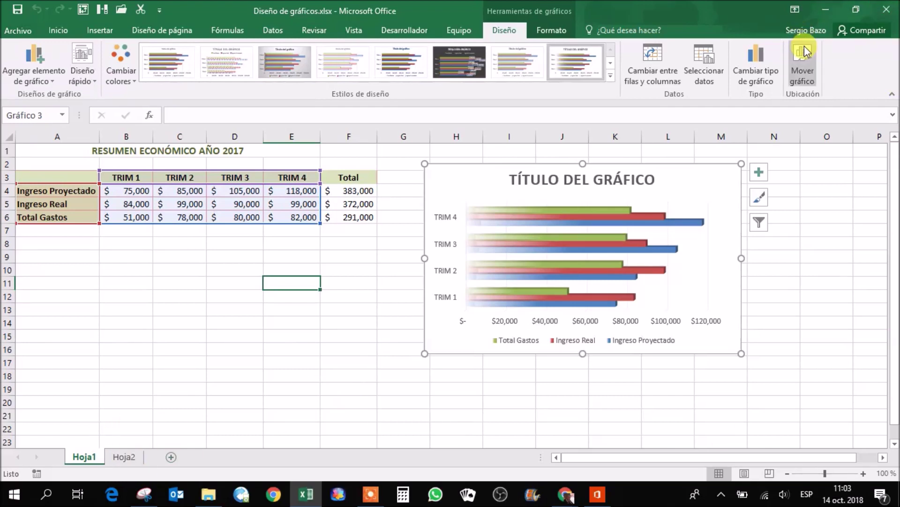
# - Move the chart to its own new chart sheet named Gráfico1
pyautogui.click(798, 66)
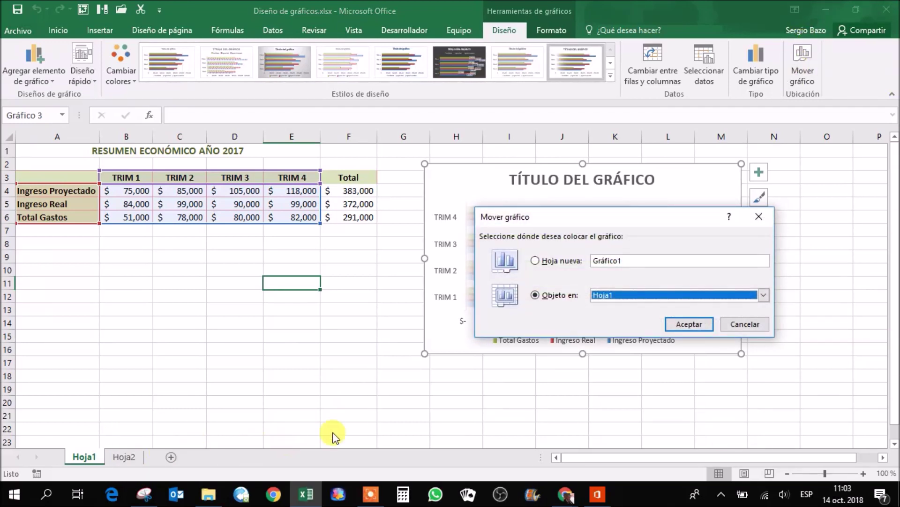
pyautogui.click(551, 264)
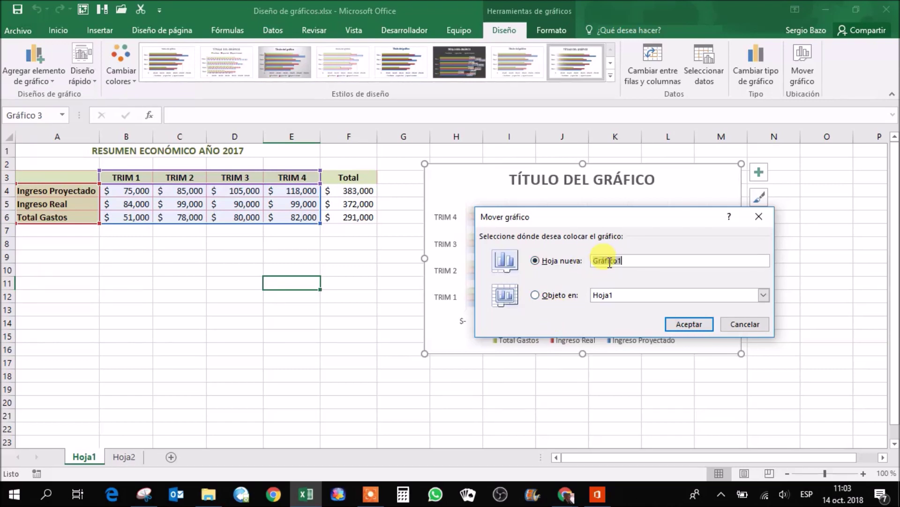
pyautogui.click(689, 324)
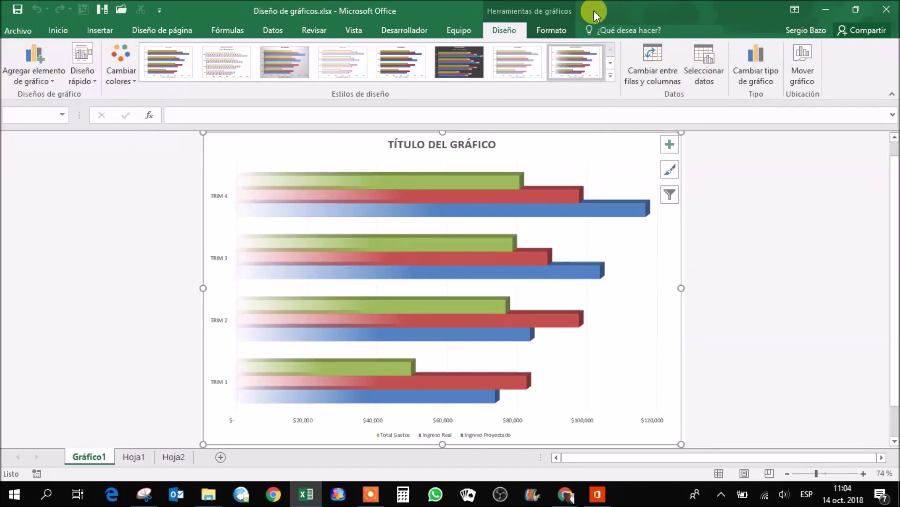
pyautogui.click(556, 25)
pyautogui.click(511, 30)
pyautogui.click(547, 28)
pyautogui.click(513, 30)
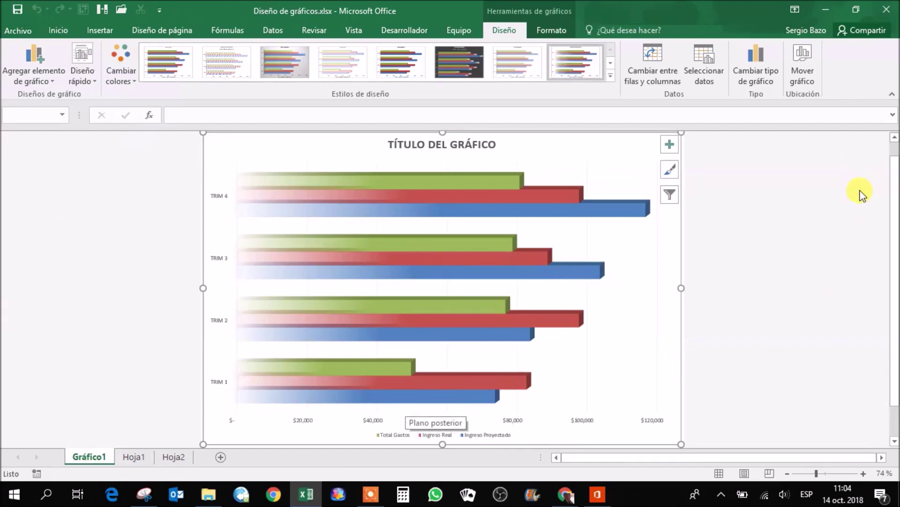
# - Move the chart from its own sheet back into Hoja1 and place it beside the data table, starting around column G
pyautogui.click(810, 69)
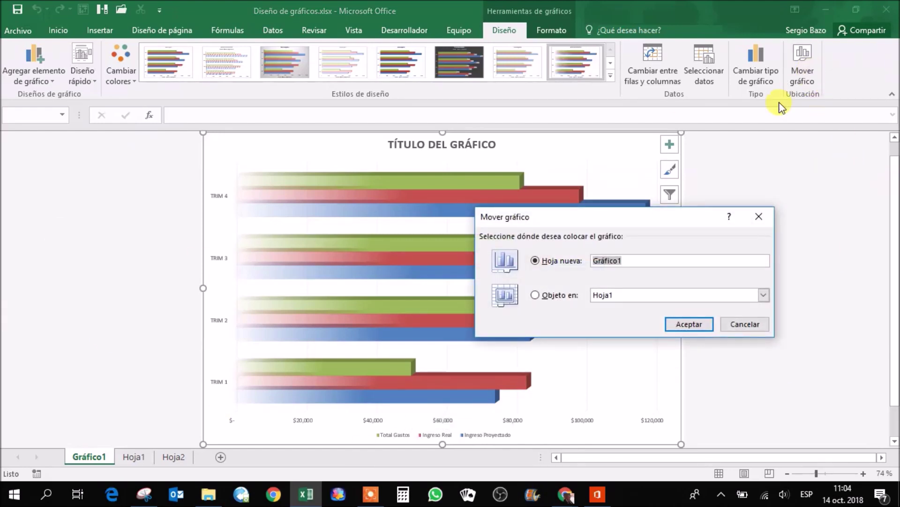
pyautogui.click(559, 296)
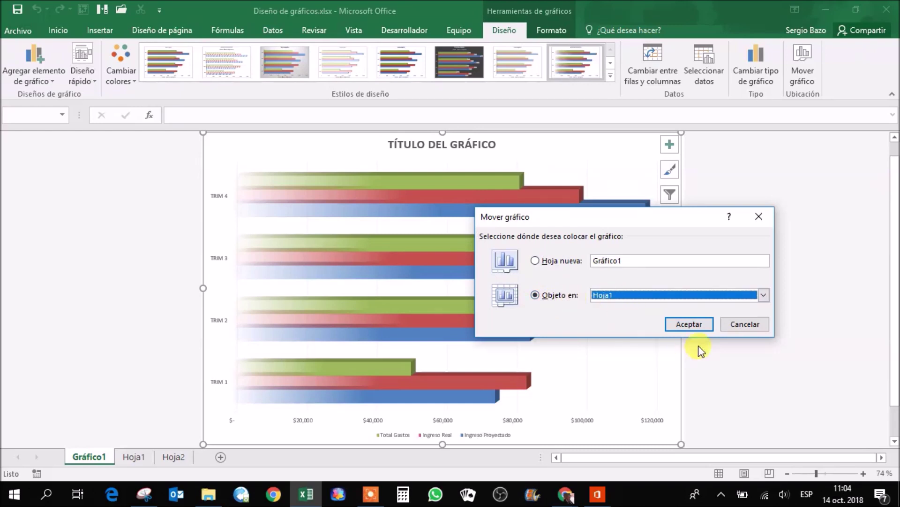
pyautogui.click(689, 324)
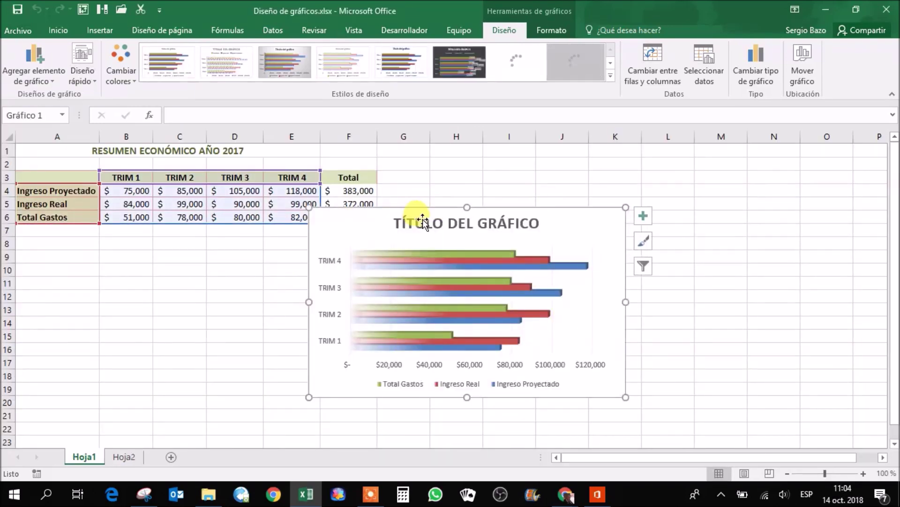
pyautogui.moveTo(370, 219); pyautogui.dragTo(472, 166)
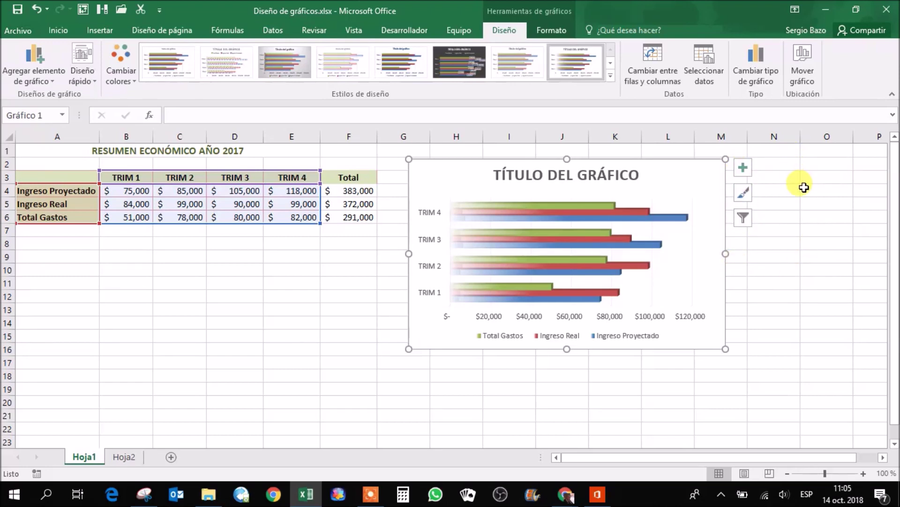
# - Examine the chart element options for axes, axis titles, chart title position and legend position
pyautogui.click(743, 167)
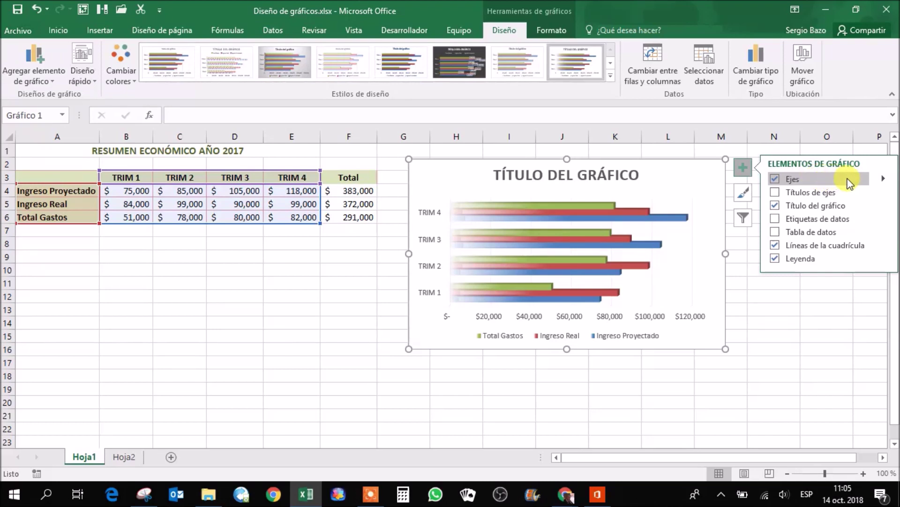
pyautogui.click(884, 179)
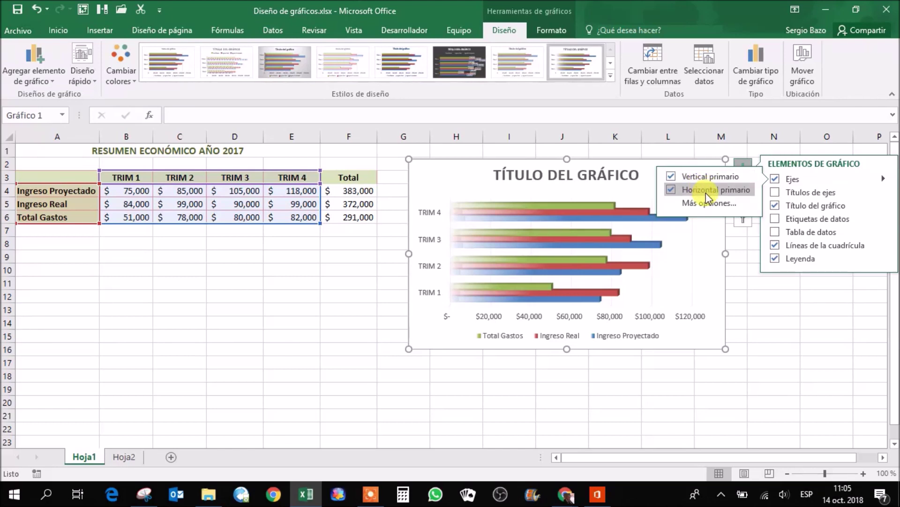
pyautogui.click(814, 191)
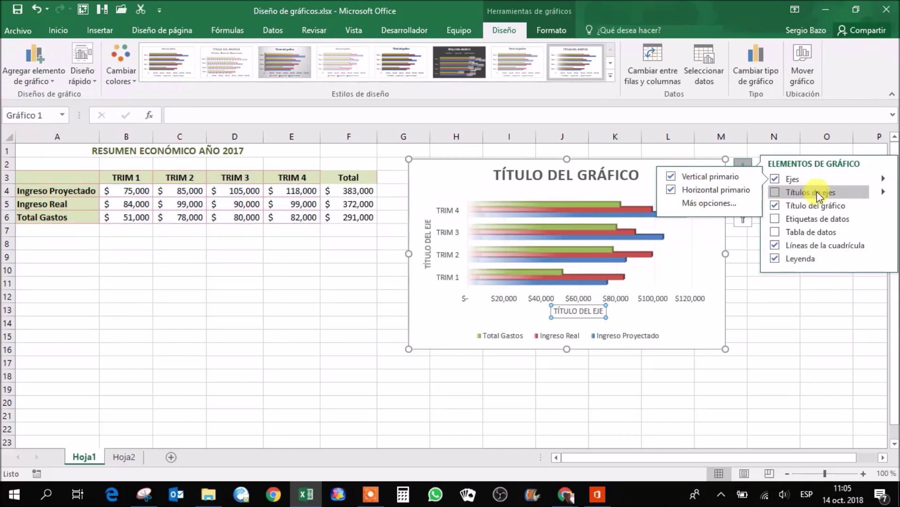
pyautogui.click(884, 192)
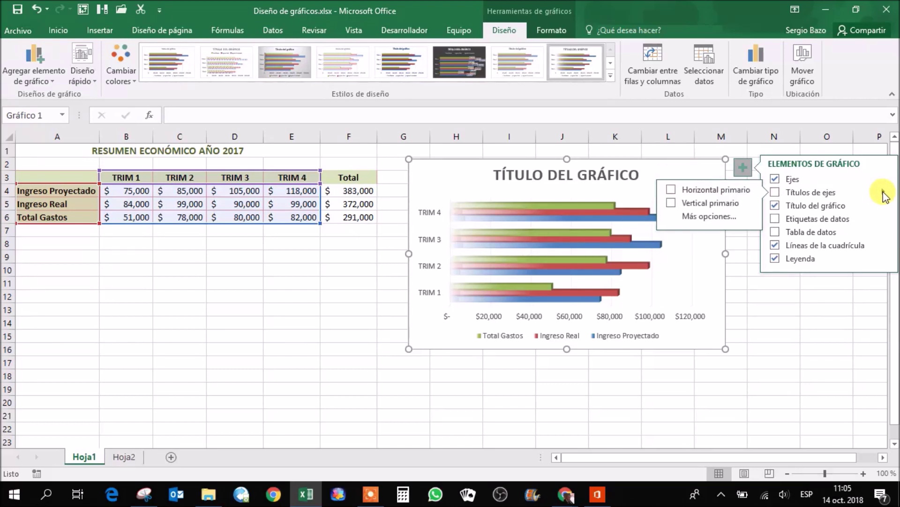
pyautogui.click(709, 202)
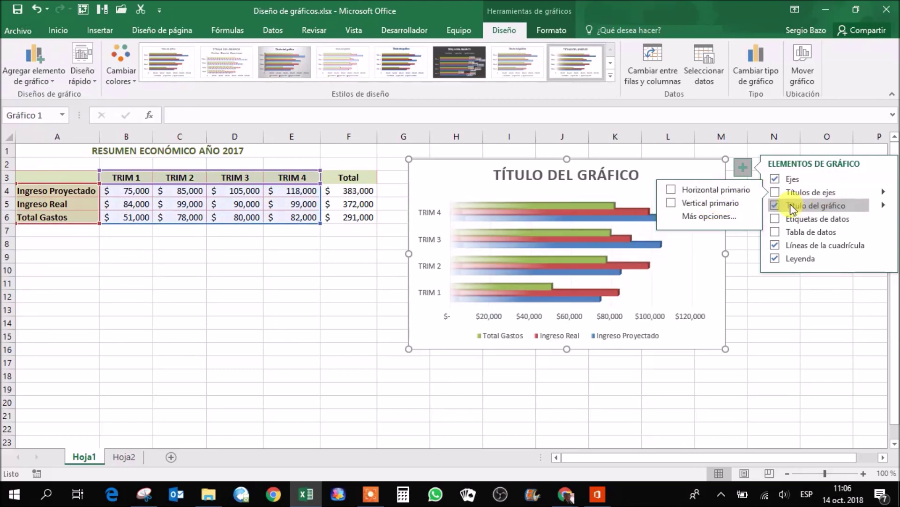
pyautogui.click(884, 206)
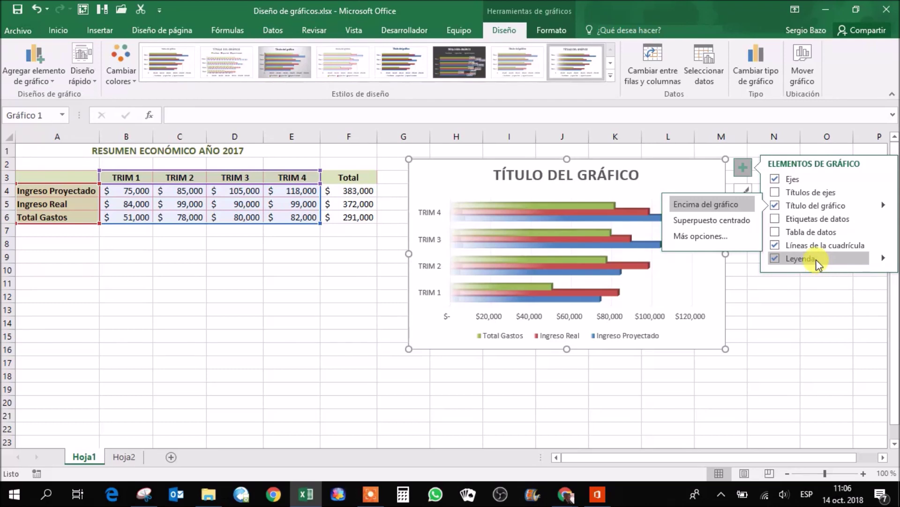
pyautogui.click(882, 259)
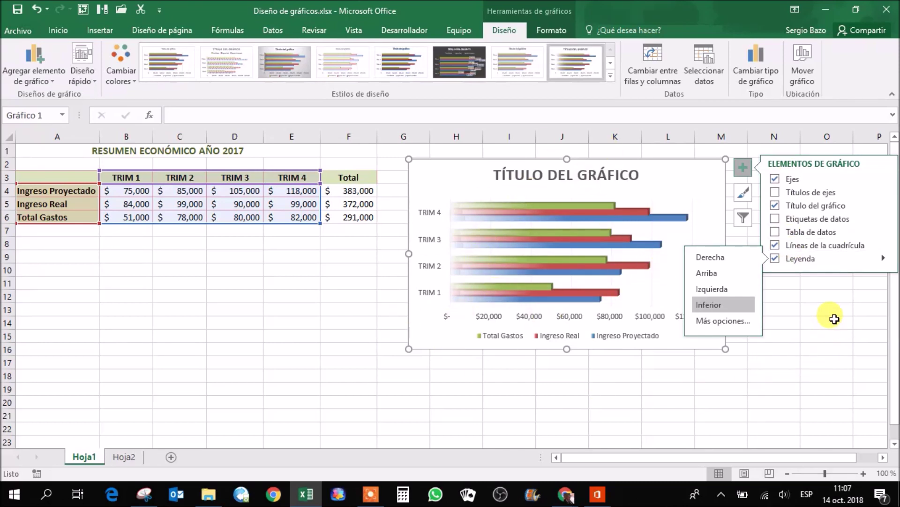
pyautogui.click(838, 308)
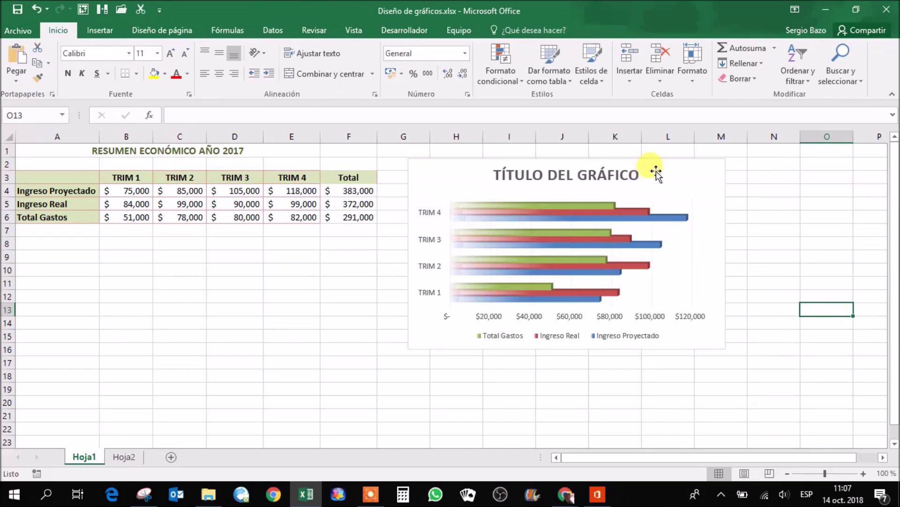
# - Browse the available chart styles for the bar chart from the first to the last
pyautogui.click(657, 173)
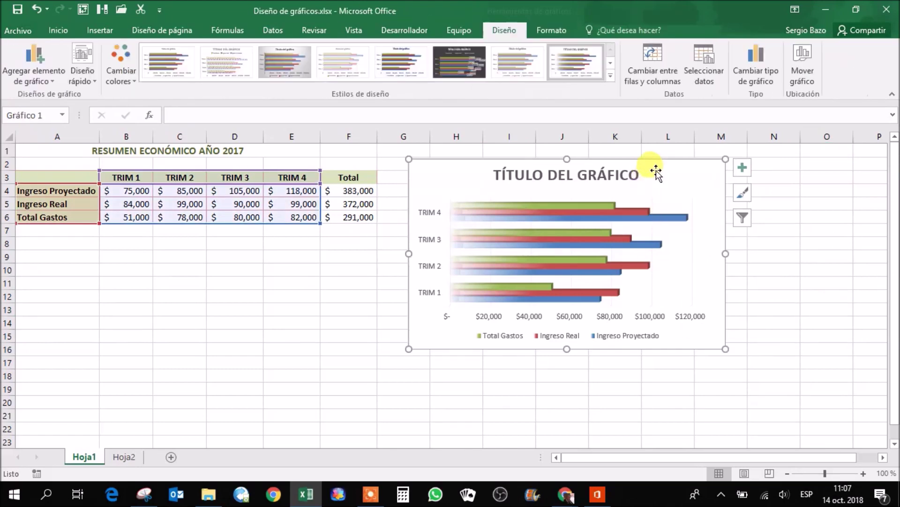
pyautogui.click(741, 197)
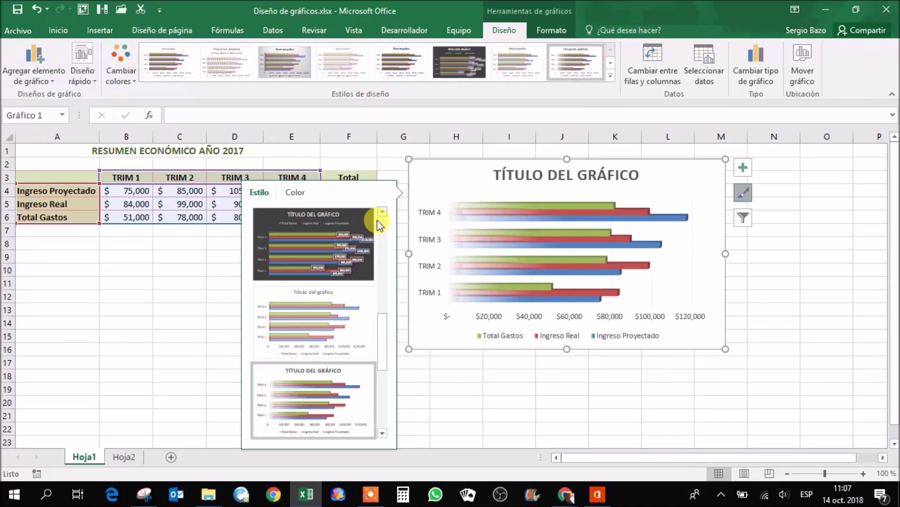
pyautogui.moveTo(382, 332); pyautogui.dragTo(381, 196)
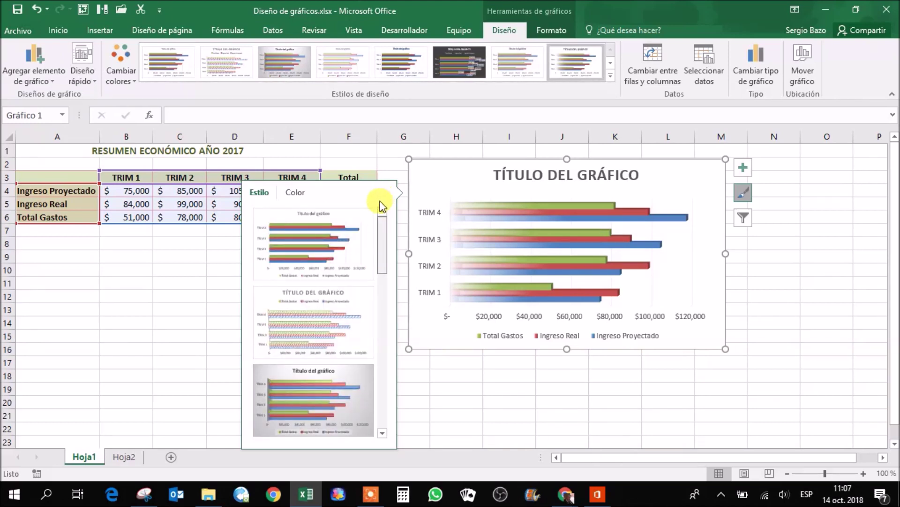
pyautogui.scroll(-5, 374, 244)
pyautogui.scroll(-5, 362, 356)
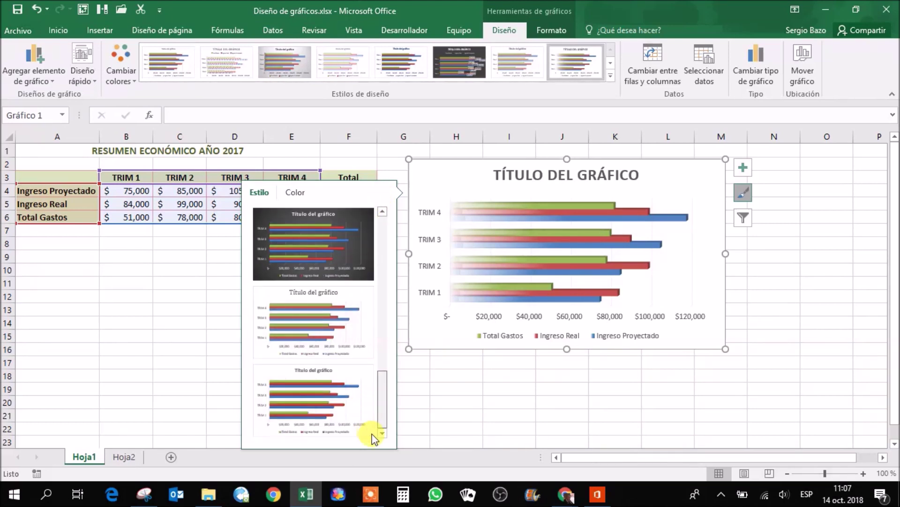
pyautogui.click(803, 229)
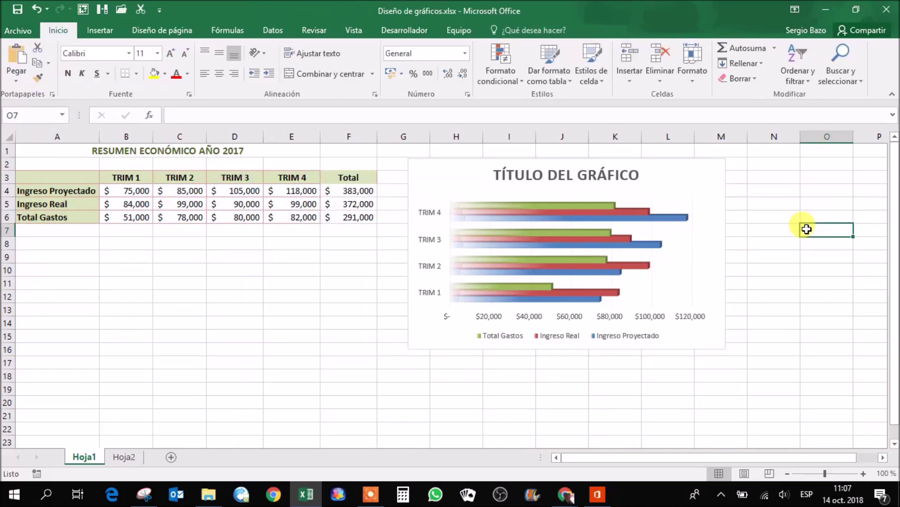
# - Filter the chart to exclude the Total Gastos series and the TRIM 2 and TRIM 4 categories
pyautogui.click(679, 163)
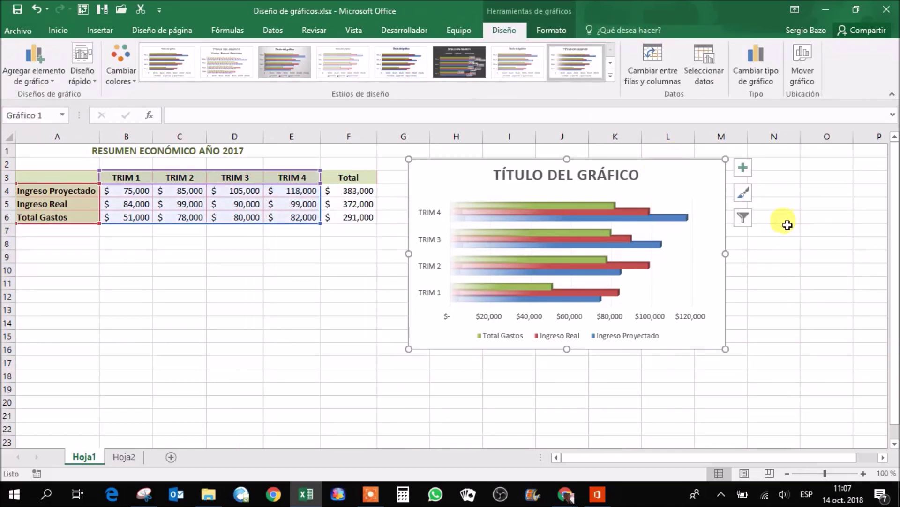
pyautogui.click(746, 218)
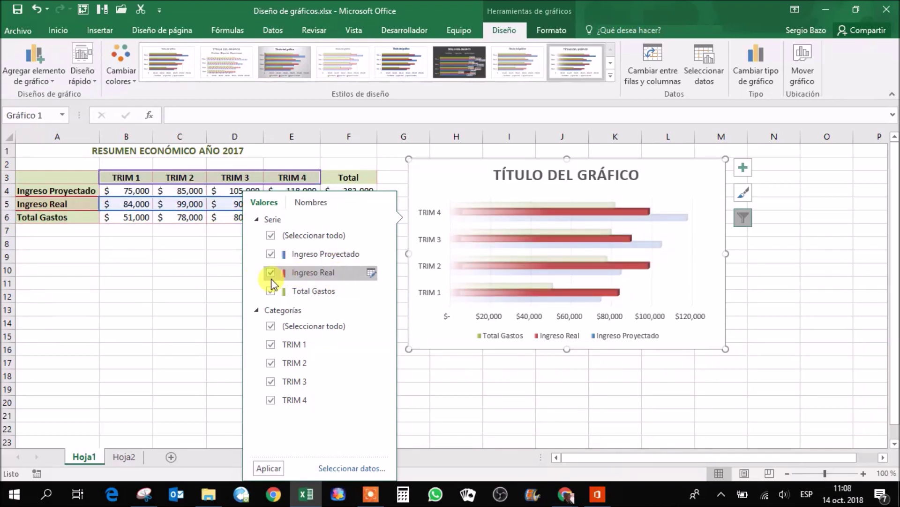
pyautogui.click(272, 290)
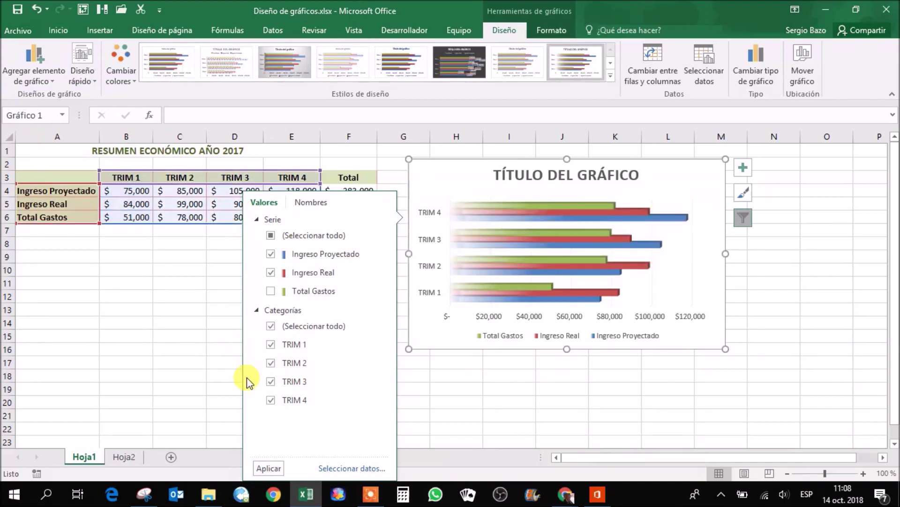
pyautogui.click(271, 362)
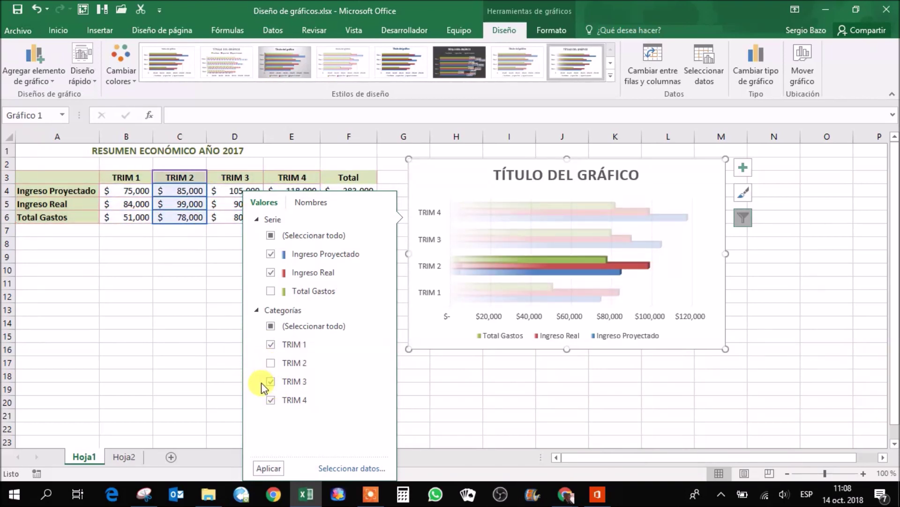
pyautogui.click(270, 399)
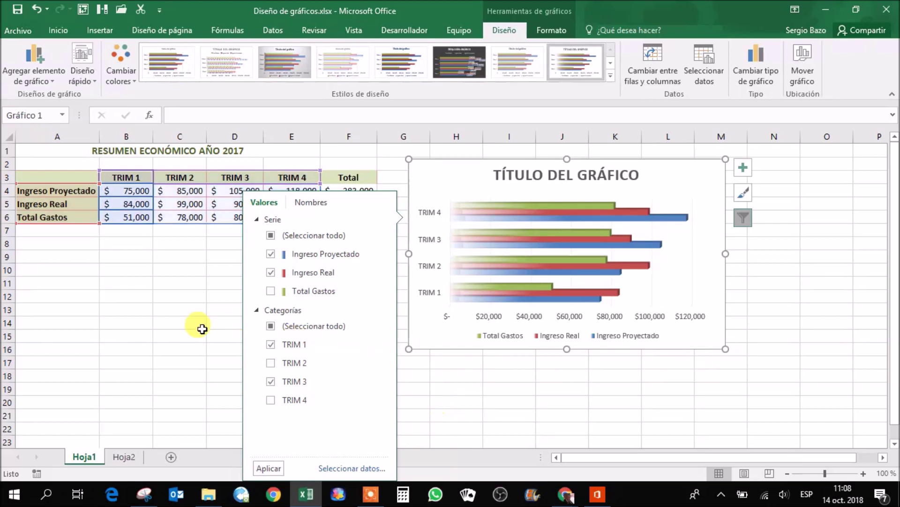
pyautogui.click(266, 467)
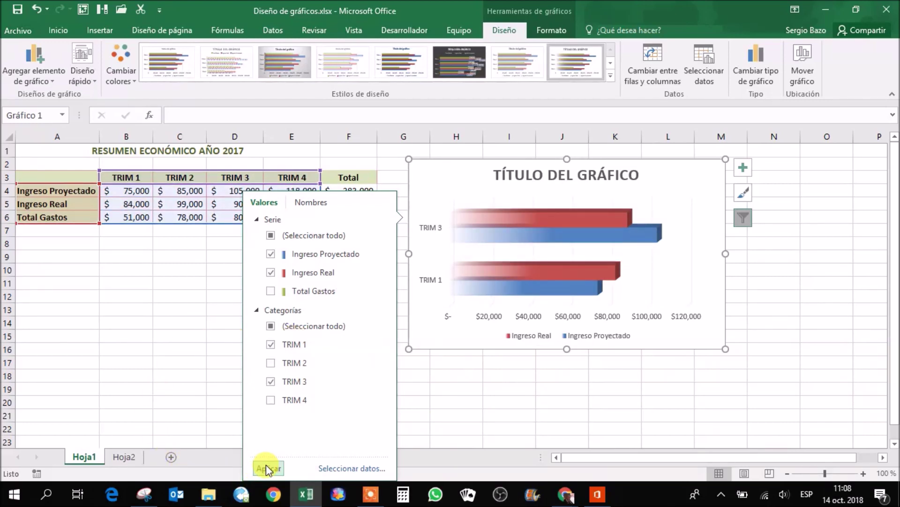
# - Restore all series and all categories in the chart by removing the data filters
pyautogui.click(561, 413)
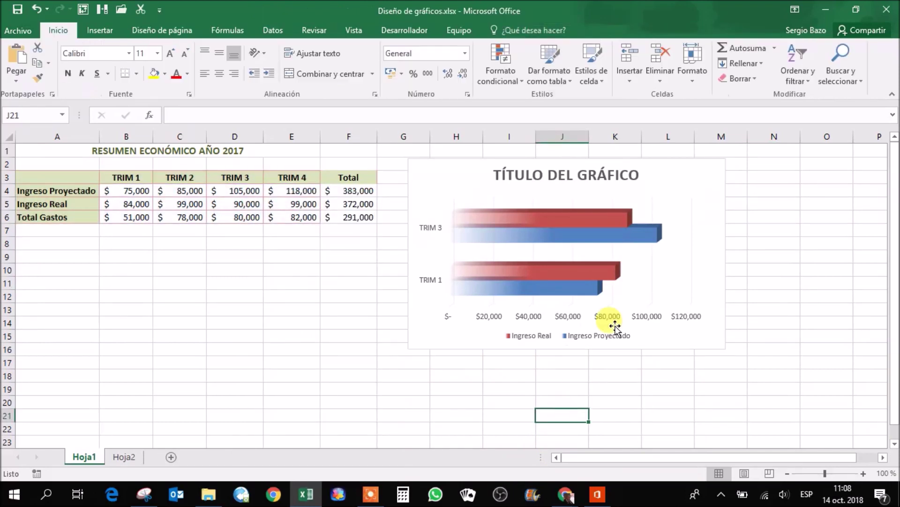
pyautogui.click(710, 167)
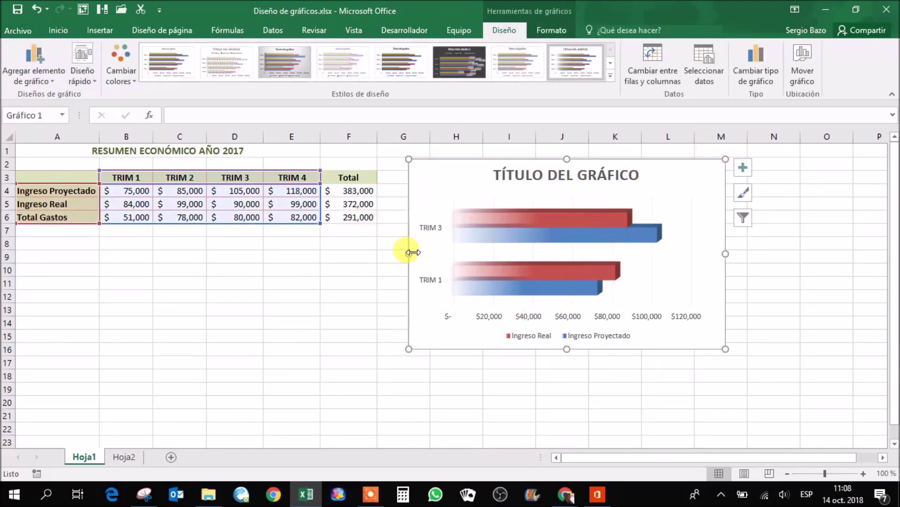
pyautogui.click(743, 220)
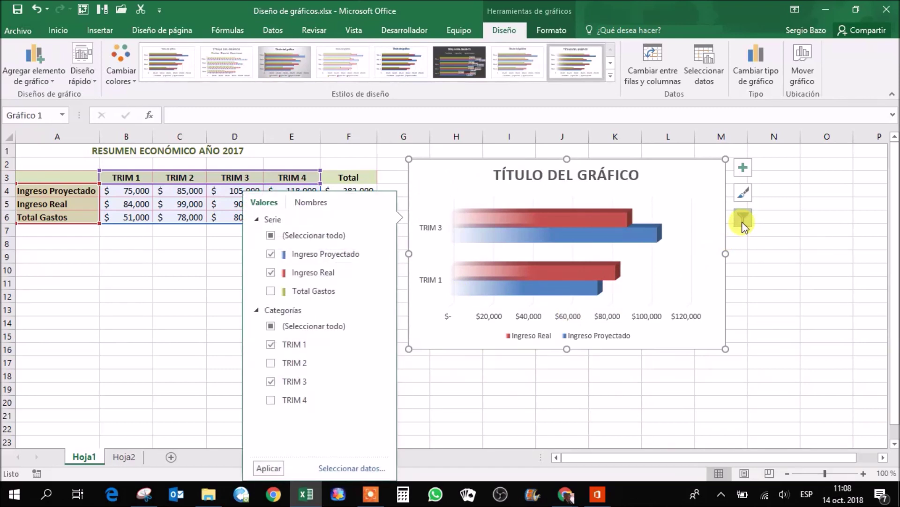
pyautogui.click(272, 236)
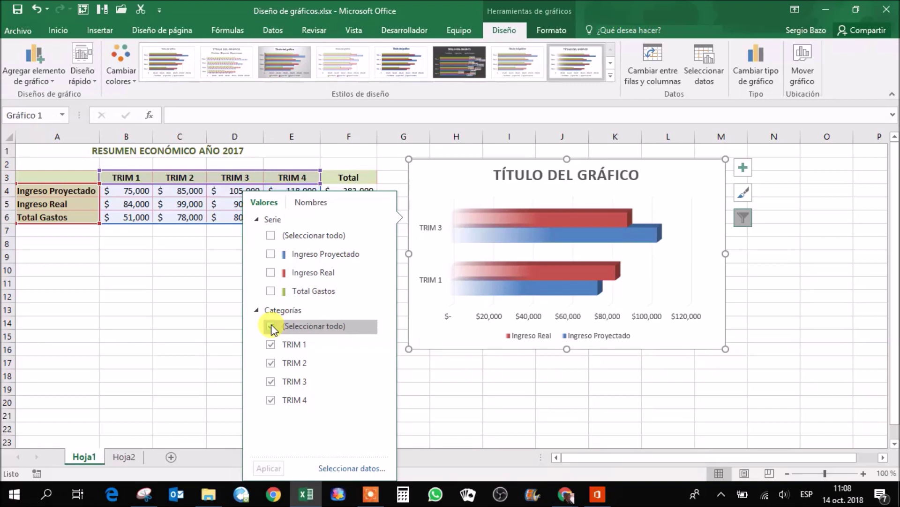
pyautogui.click(271, 325)
pyautogui.click(272, 235)
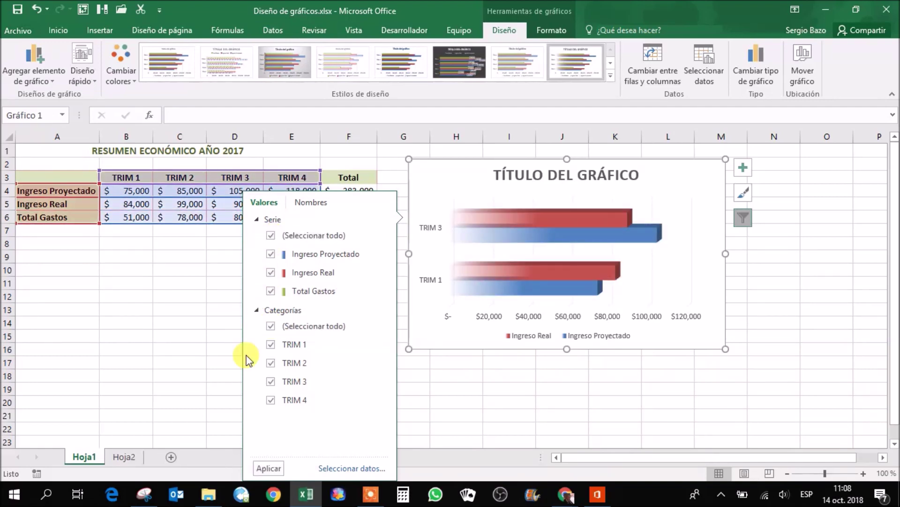
pyautogui.click(268, 467)
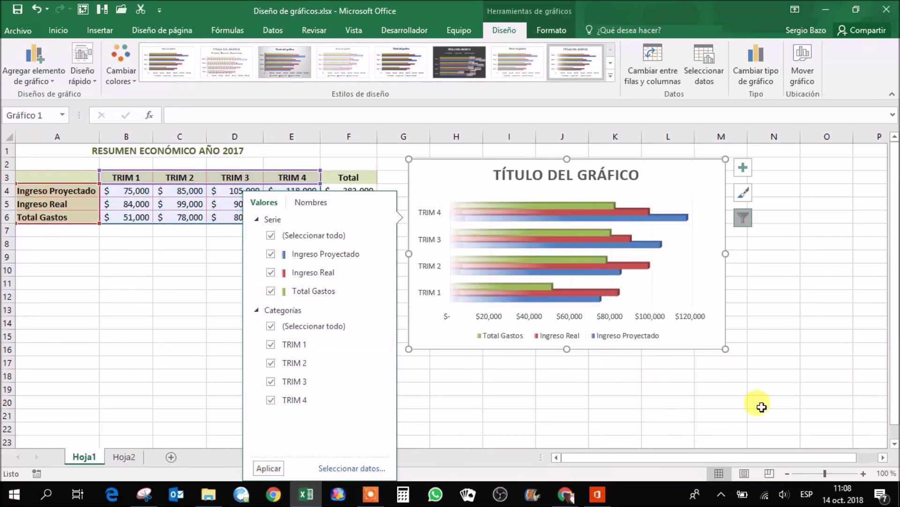
pyautogui.click(719, 266)
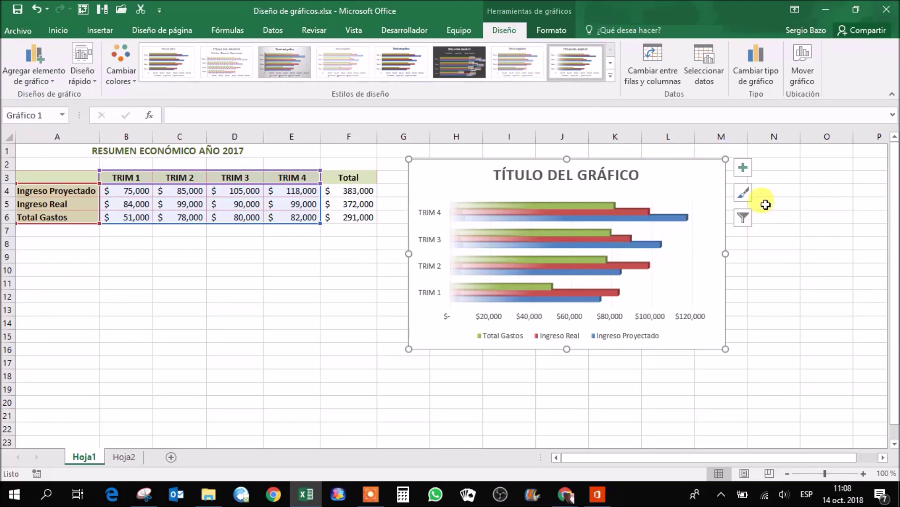
# - Examine the chart's source data range, legend series and category labels, leaving them as they are
pyautogui.click(696, 55)
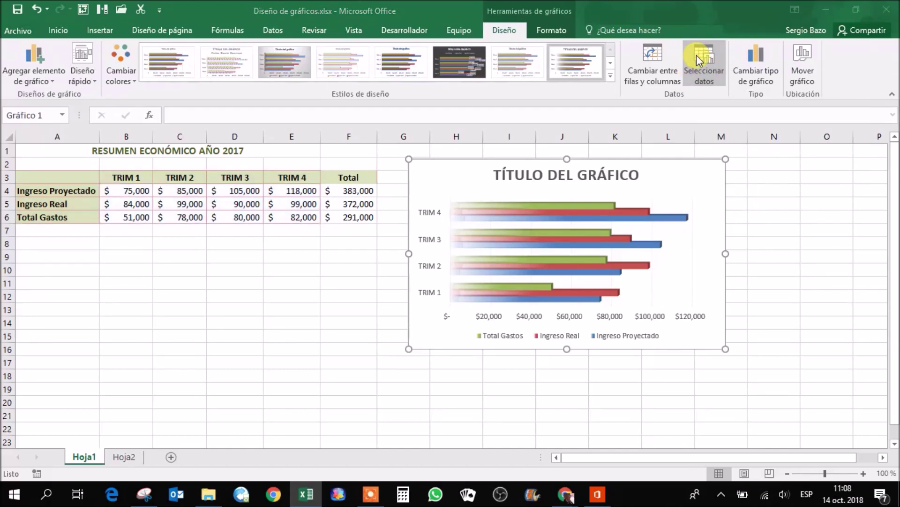
pyautogui.moveTo(644, 201); pyautogui.dragTo(293, 99)
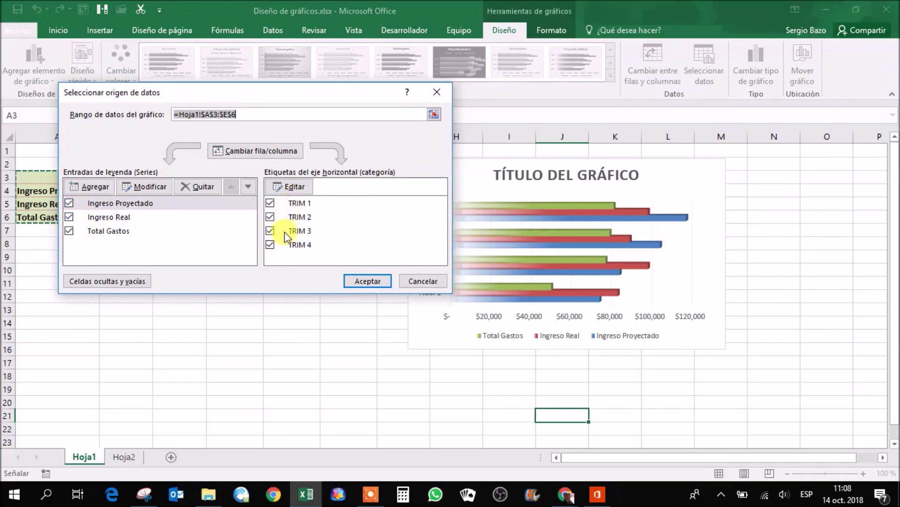
pyautogui.click(419, 282)
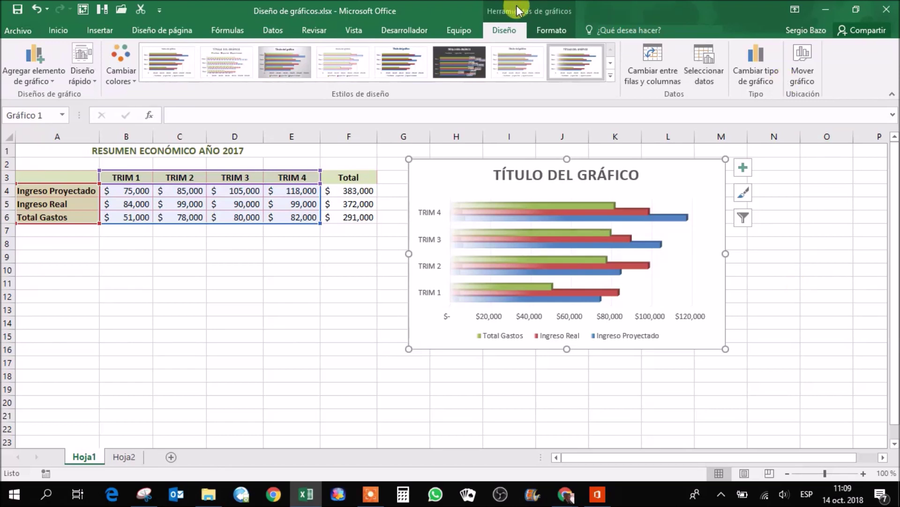
# - Apply the light aquamarine gradient theme shape style to the chart area
pyautogui.click(547, 32)
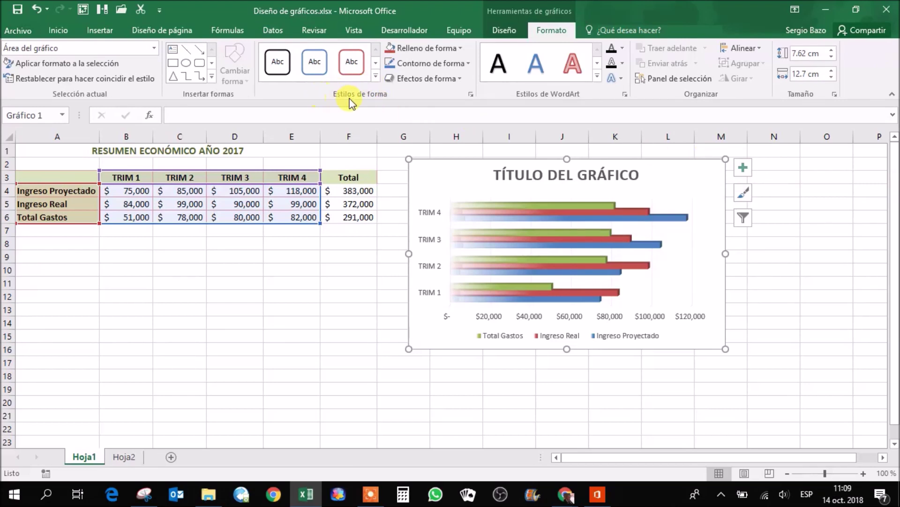
pyautogui.click(376, 76)
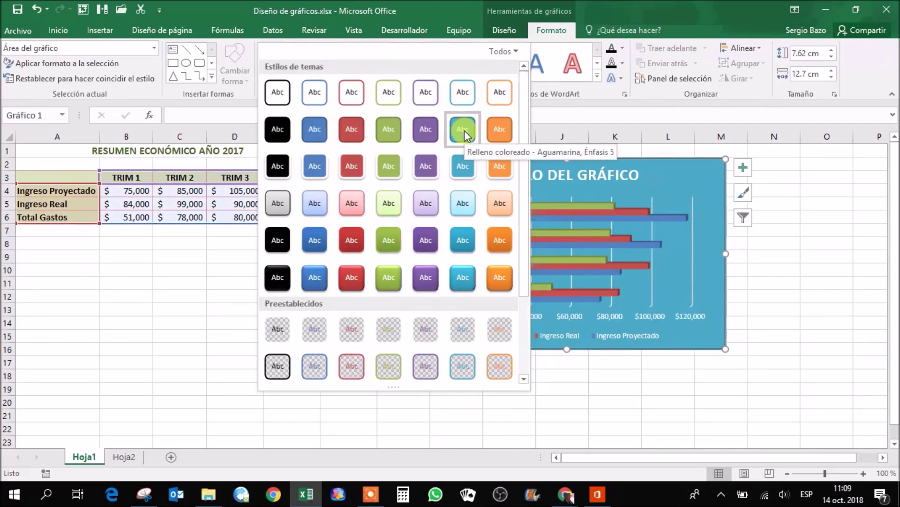
pyautogui.click(467, 202)
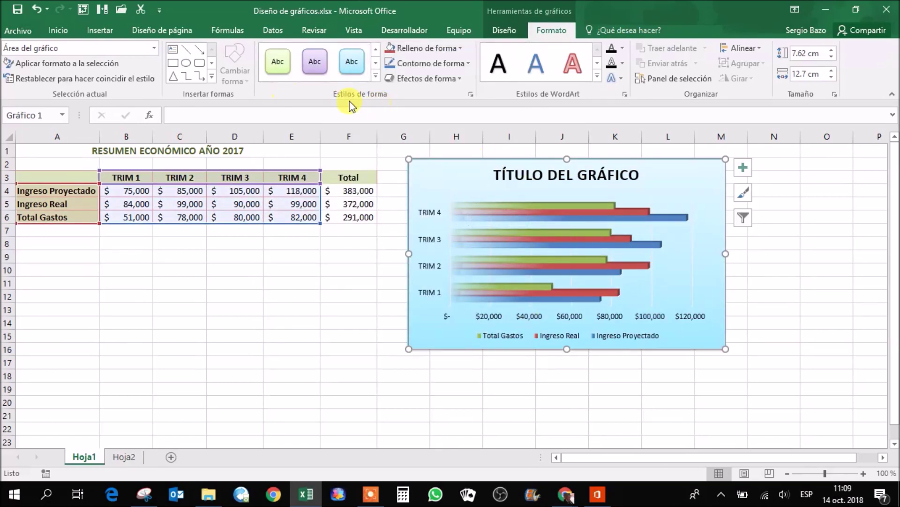
# - Examine the shape styles, shape effects, outline and fill options available for the chart area
pyautogui.click(376, 75)
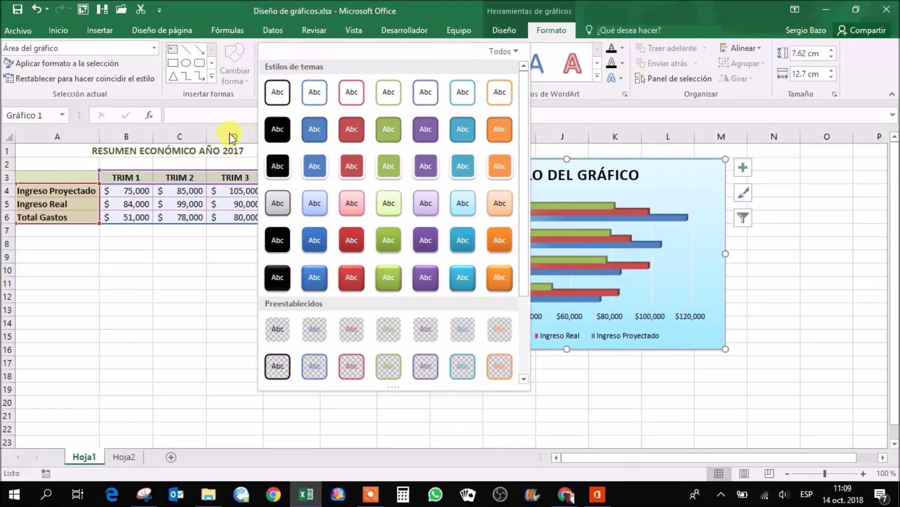
pyautogui.click(160, 332)
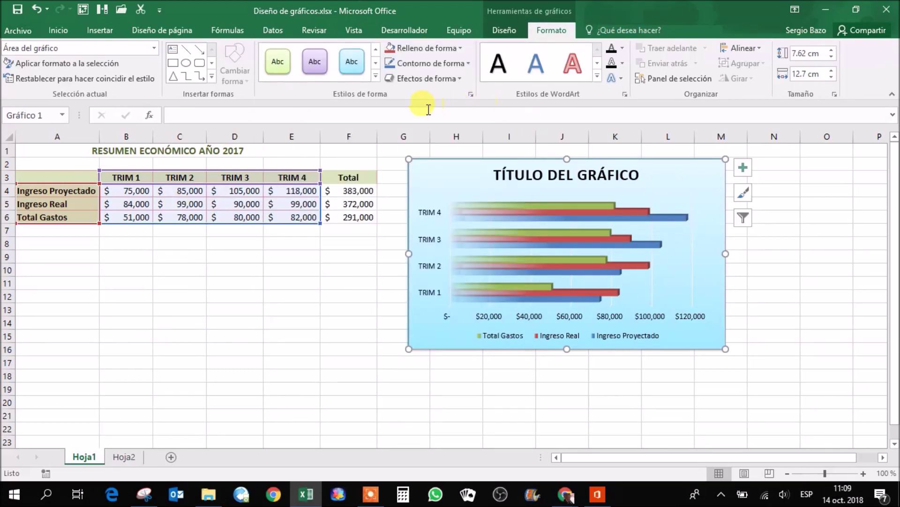
pyautogui.click(456, 81)
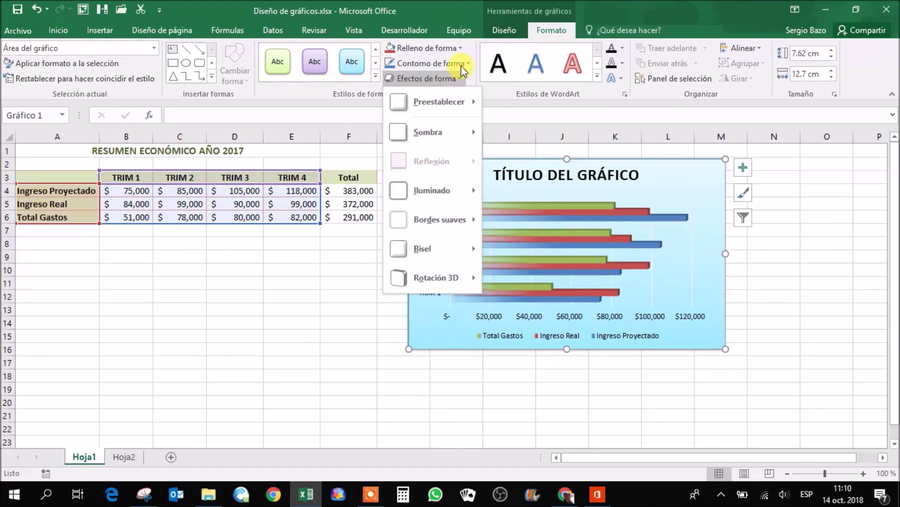
pyautogui.click(461, 63)
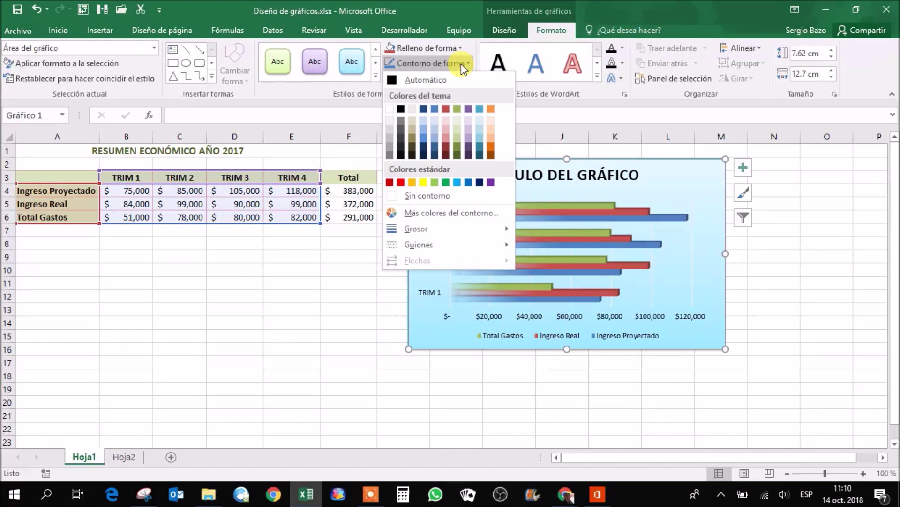
pyautogui.click(460, 48)
pyautogui.click(460, 49)
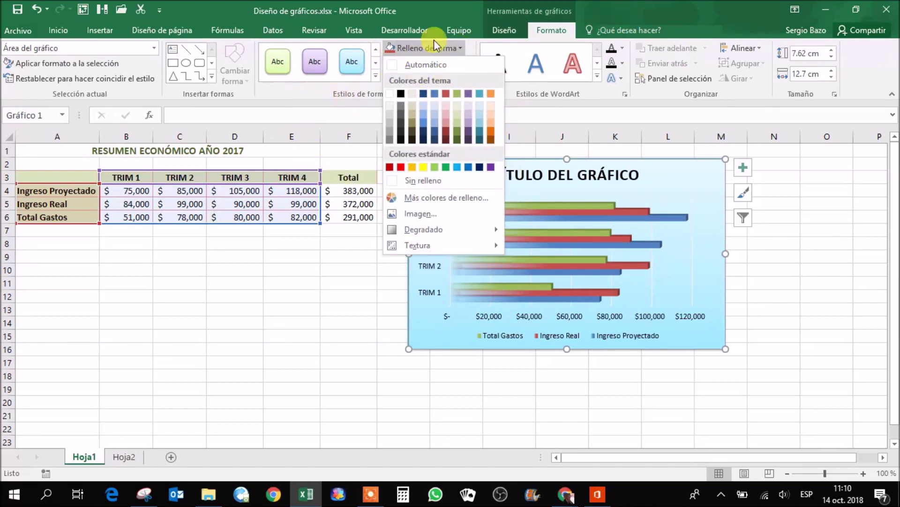
pyautogui.click(446, 50)
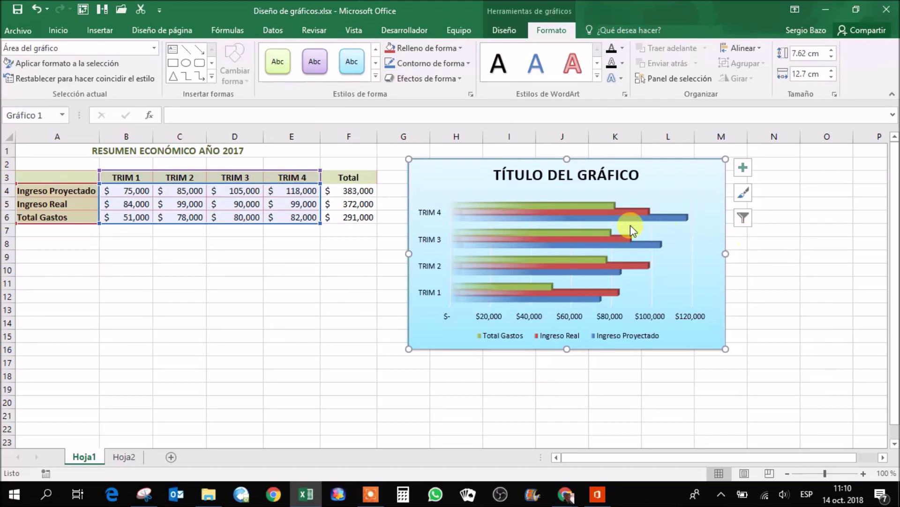
# - Apply the black theme shape style from the fifth row to the Ingreso Proyectado series
pyautogui.click(679, 218)
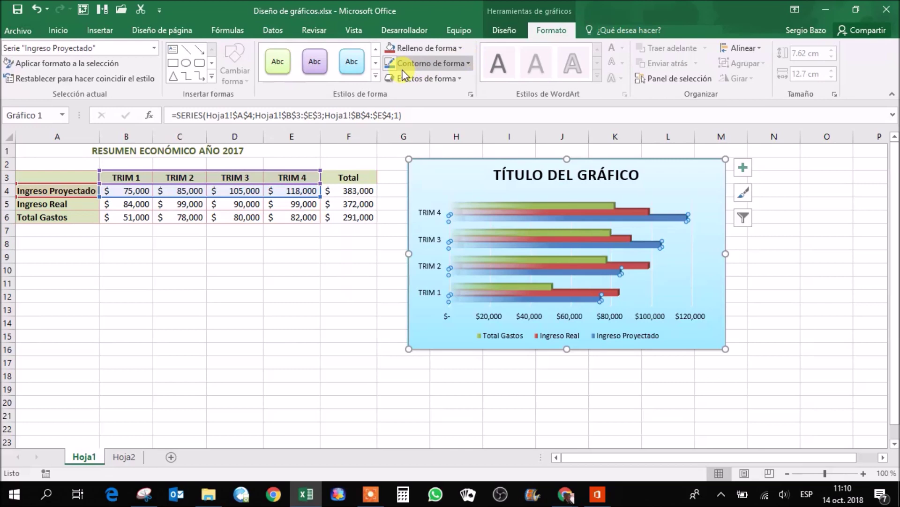
pyautogui.click(376, 77)
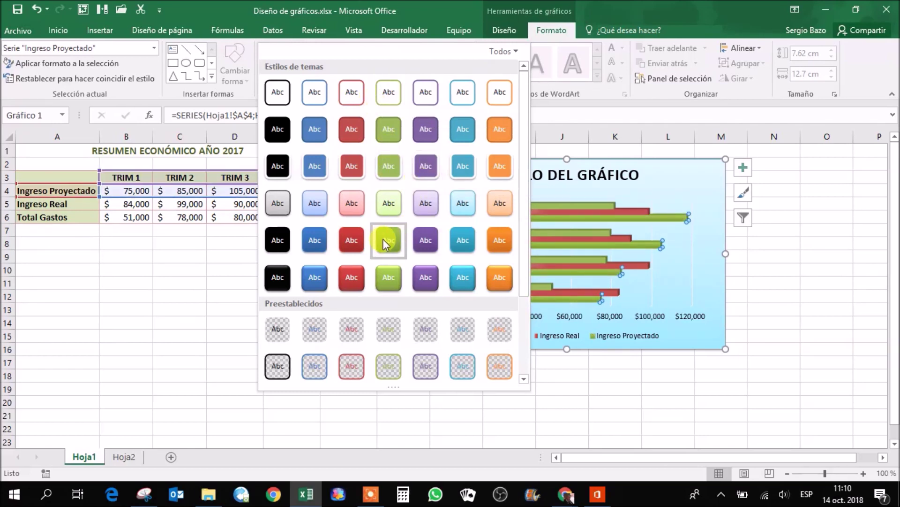
pyautogui.click(278, 241)
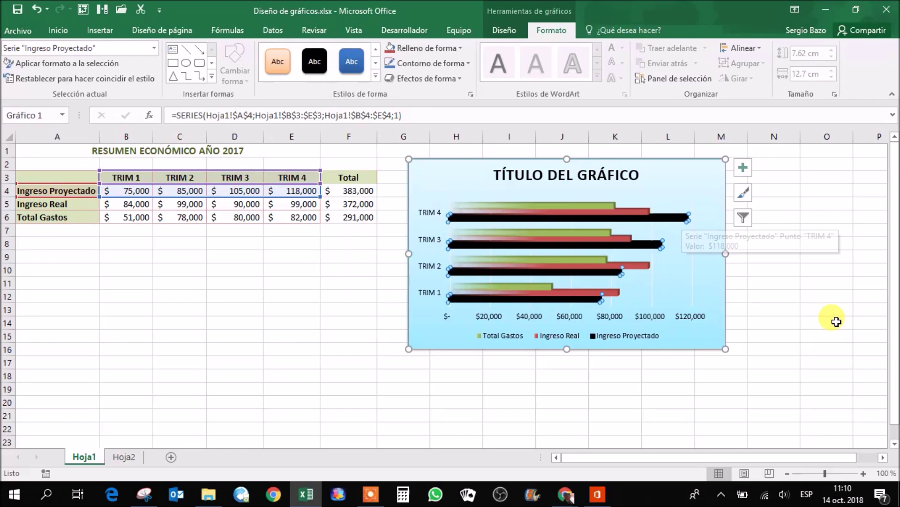
# - Give only the TRIM 4 bar of the Ingreso Proyectado series a yellow fill and no outline
pyautogui.click(676, 223)
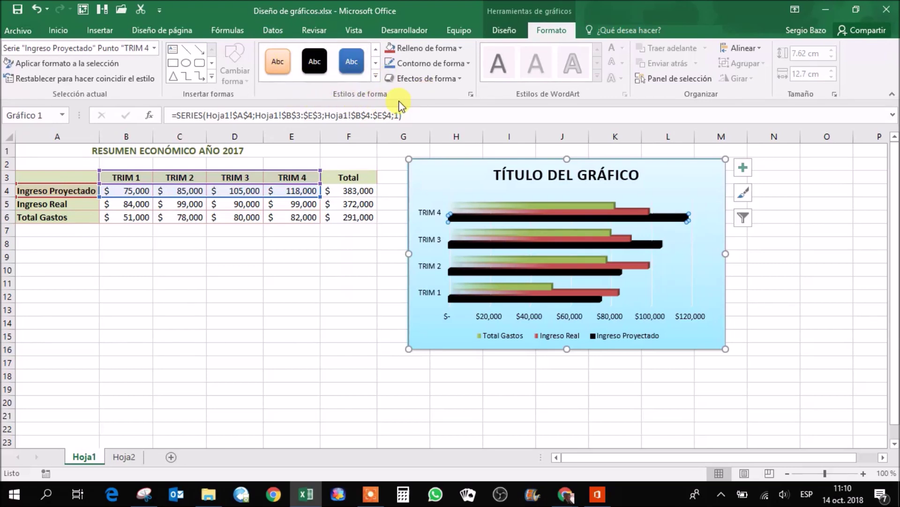
pyautogui.click(458, 48)
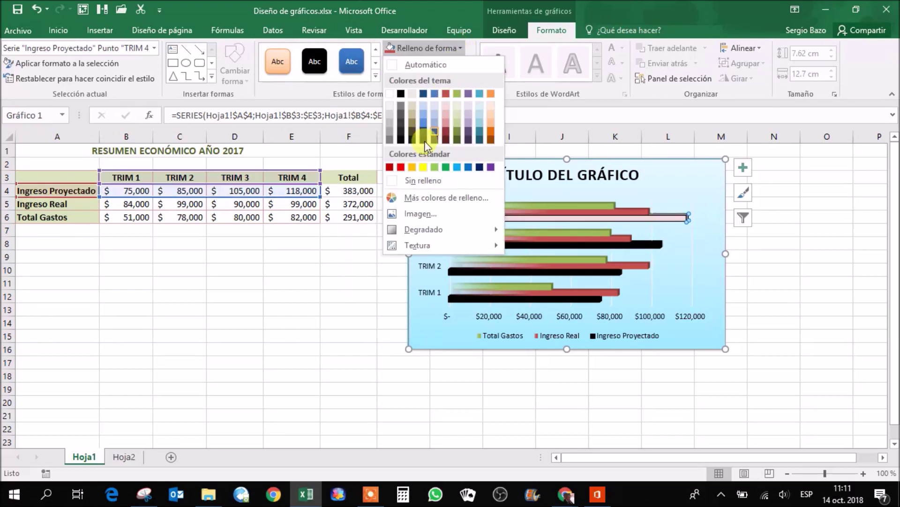
pyautogui.click(422, 168)
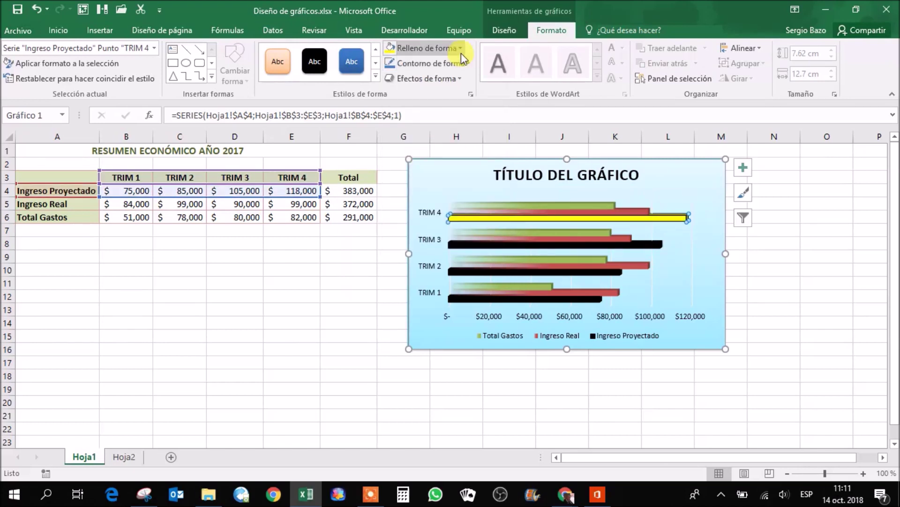
pyautogui.click(467, 64)
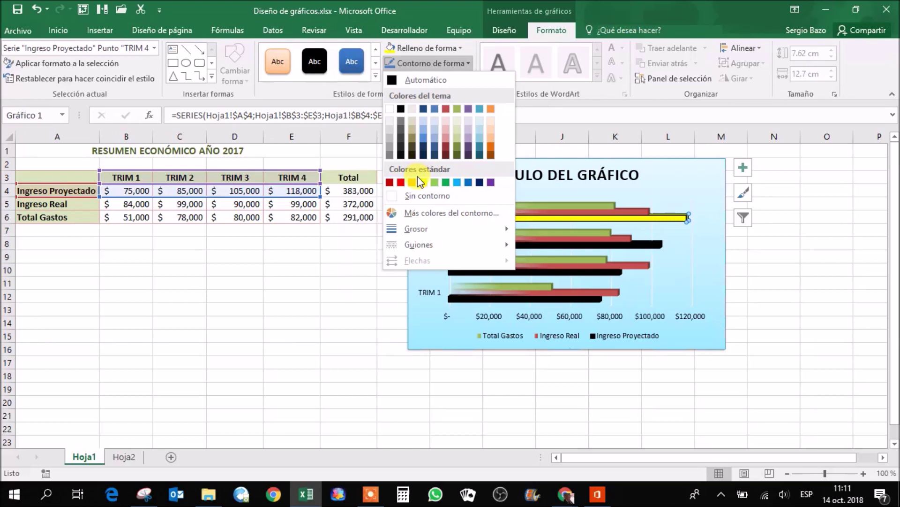
pyautogui.click(414, 199)
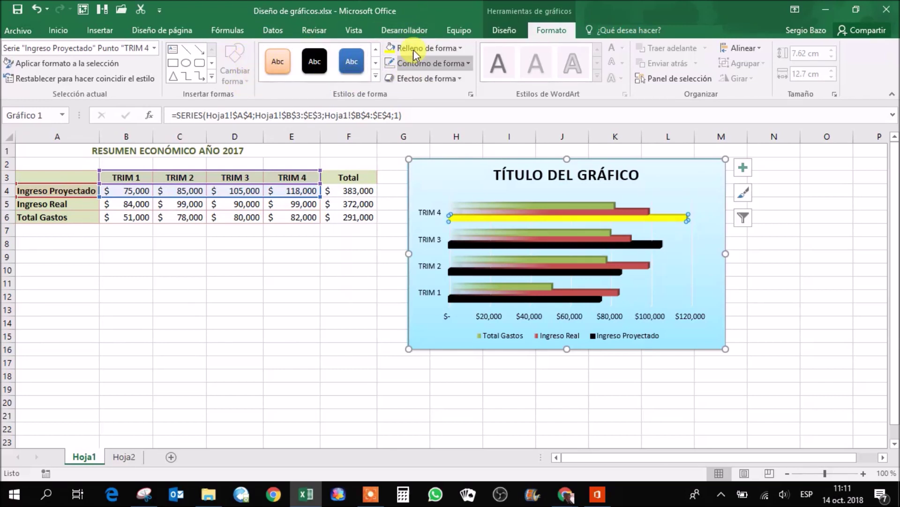
# - Try the green WordArt style on the chart title, then settle on the red outlined WordArt style
pyautogui.click(634, 179)
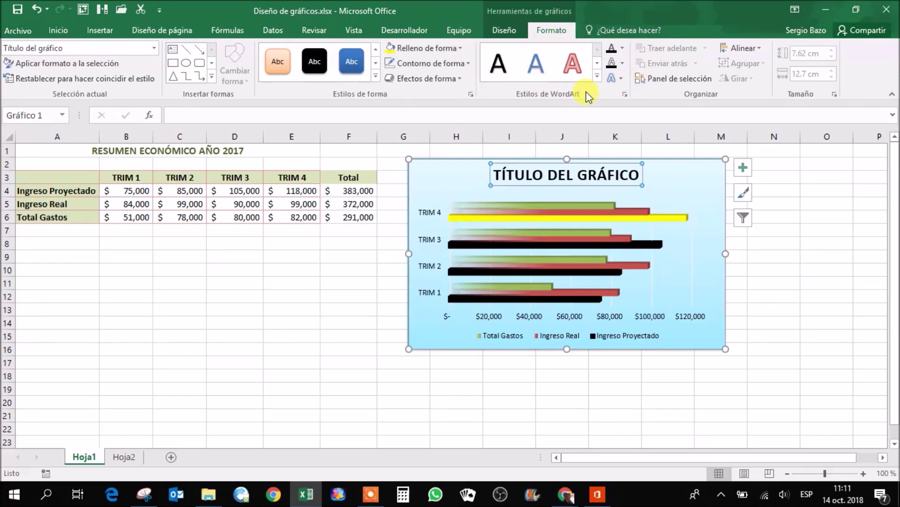
pyautogui.click(597, 76)
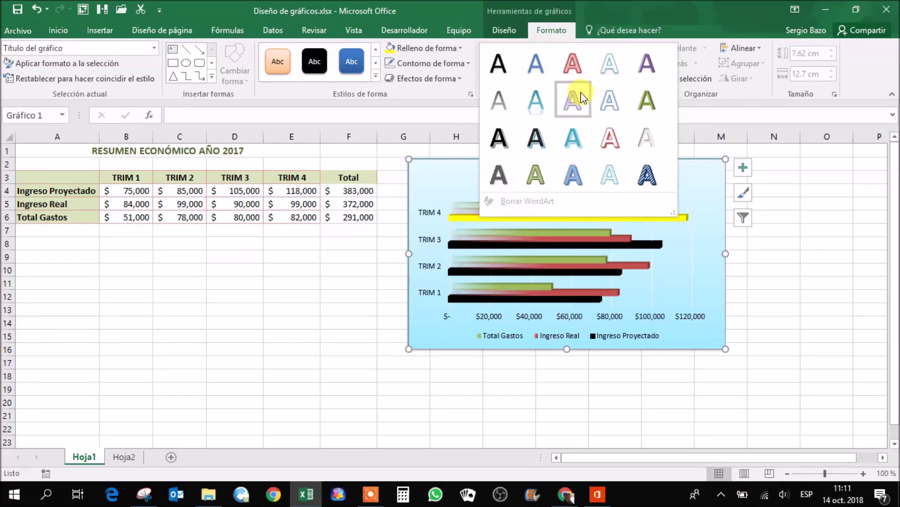
pyautogui.click(647, 99)
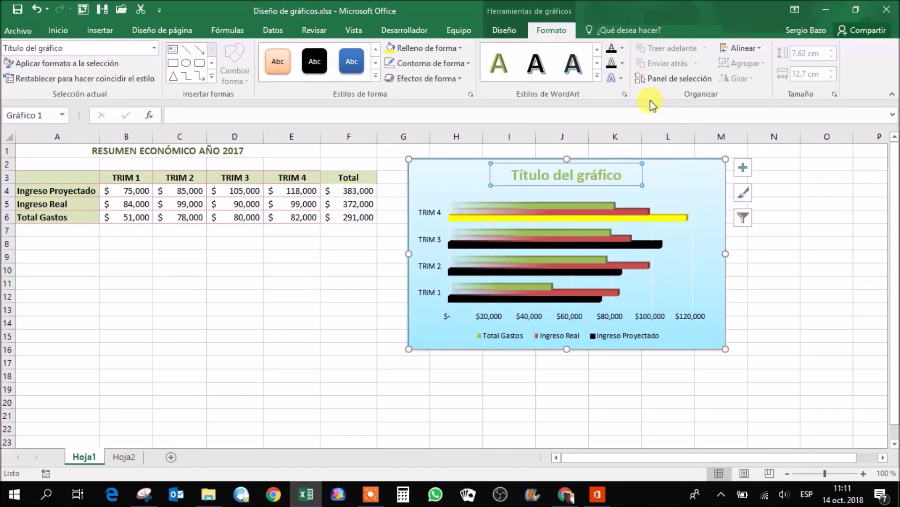
pyautogui.click(597, 76)
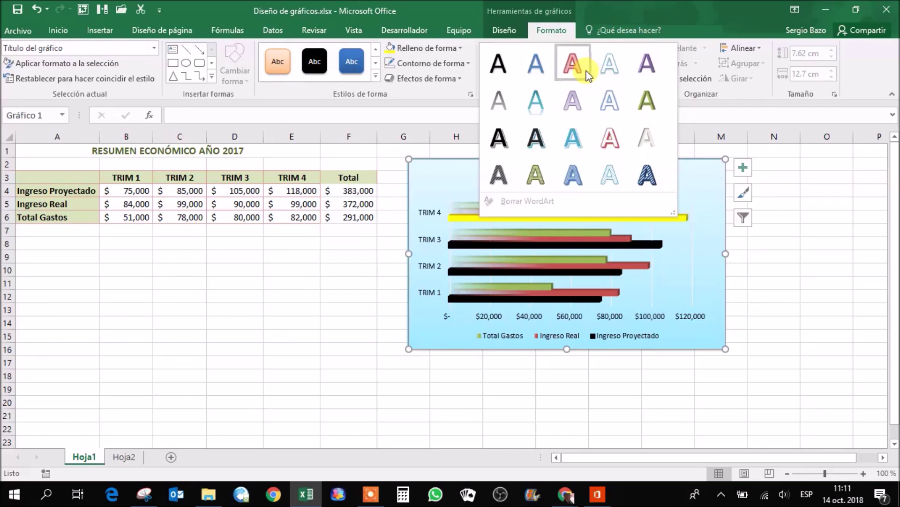
pyautogui.click(574, 64)
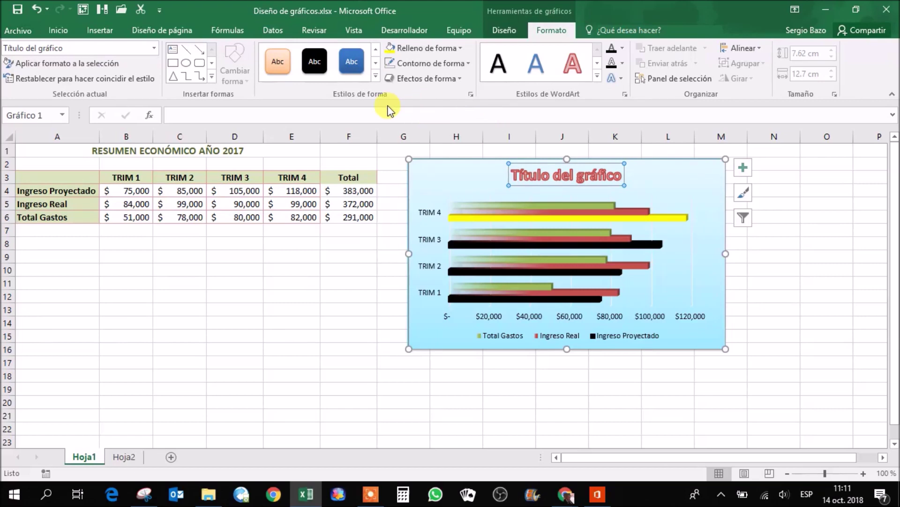
# - Apply the theme shape style with a red outline to the chart title box
pyautogui.click(375, 75)
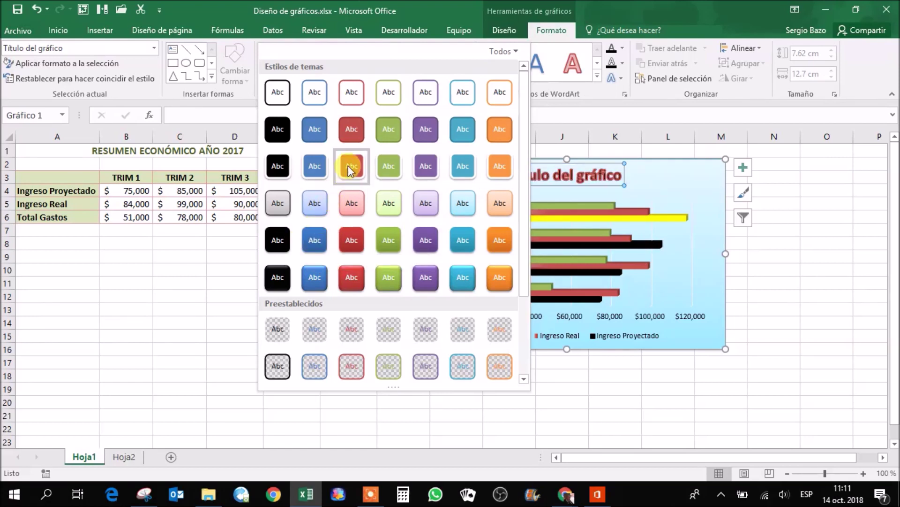
pyautogui.click(356, 92)
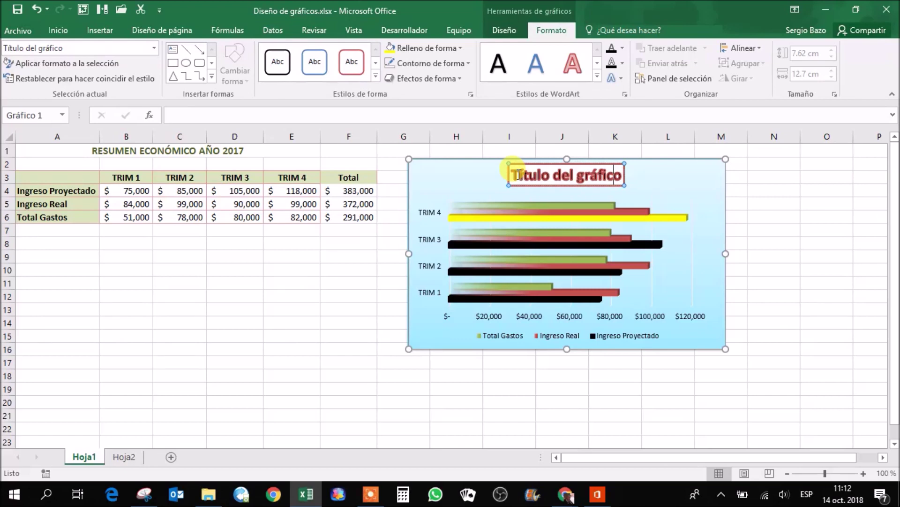
# - Link the chart title to the merged heading cell A1 with the formula =Hoja1!$A$1
pyautogui.moveTo(515, 175); pyautogui.dragTo(552, 179)
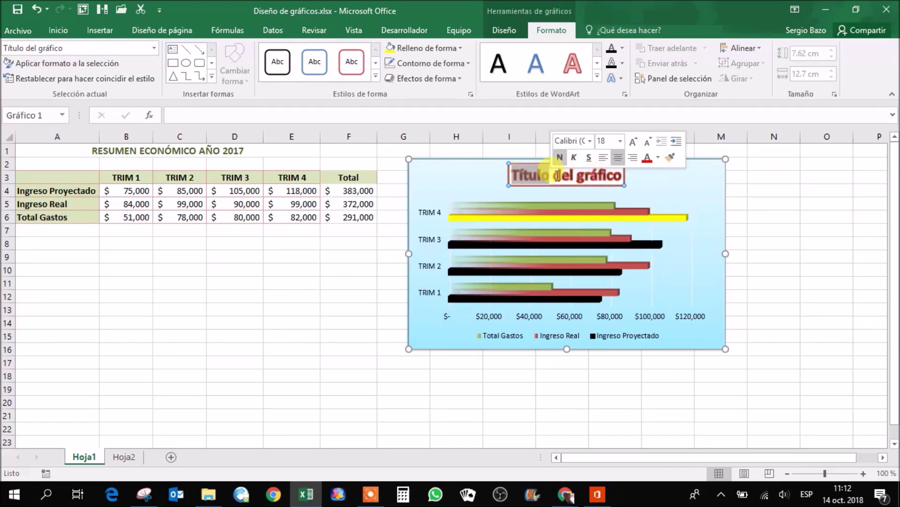
pyautogui.click(570, 175)
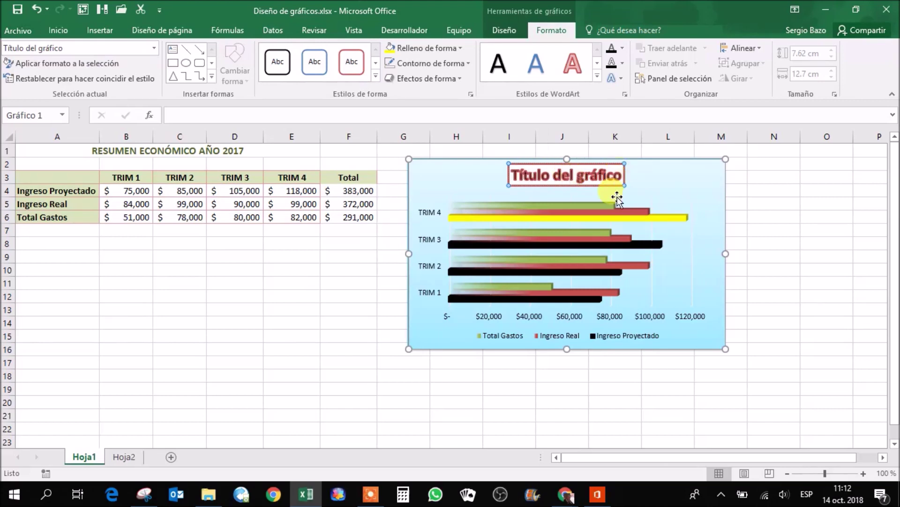
pyautogui.click(608, 163)
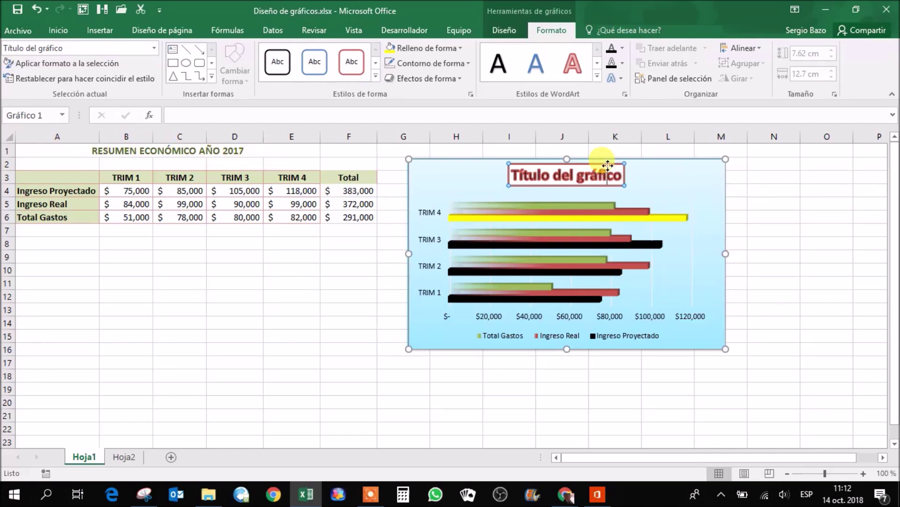
pyautogui.click(192, 115)
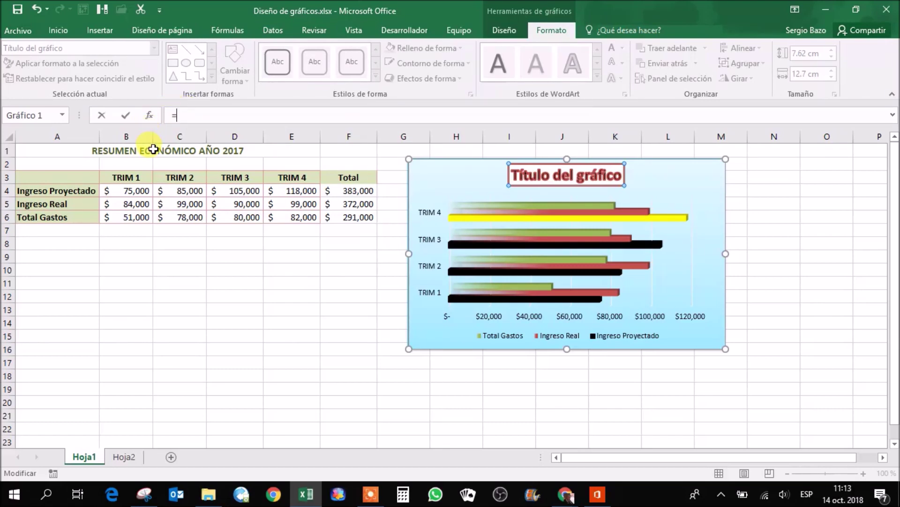
pyautogui.click(154, 149)
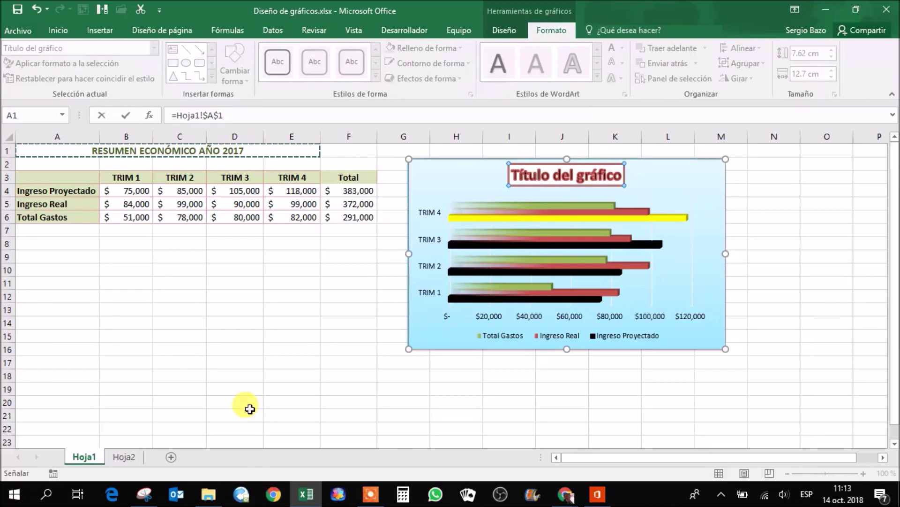
pyautogui.press('Return')
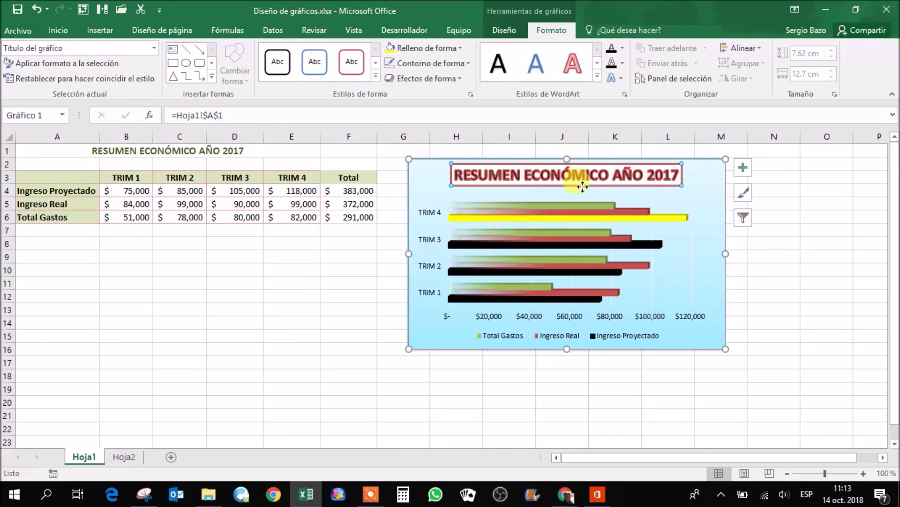
pyautogui.click(100, 148)
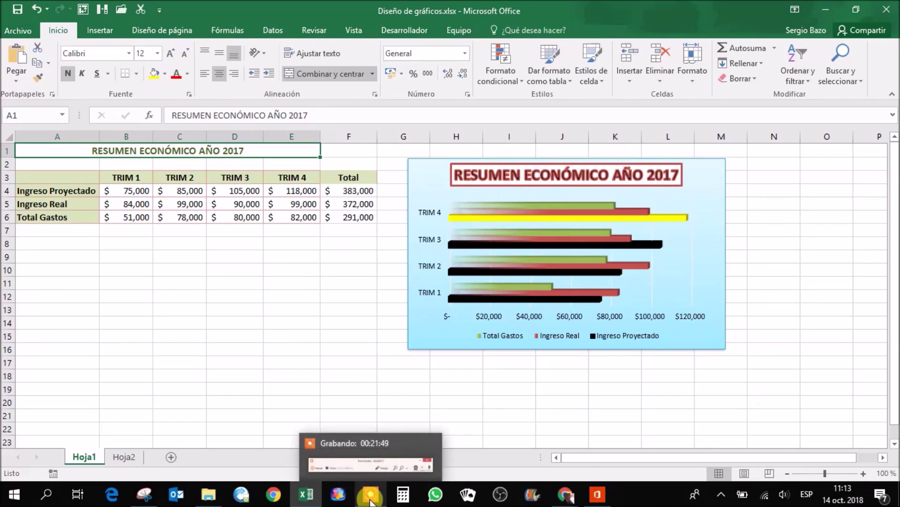
pyautogui.click(826, 216)
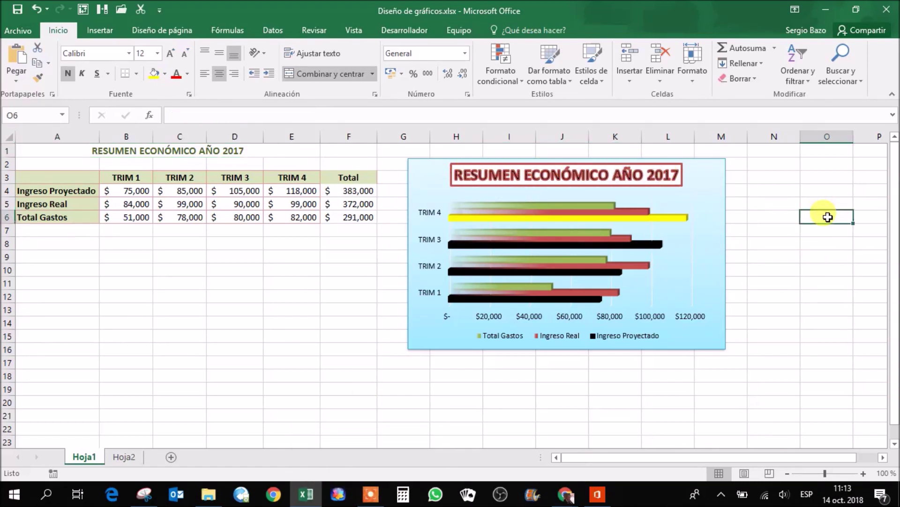
pyautogui.click(410, 160)
pyautogui.moveTo(411, 159); pyautogui.dragTo(853, 187)
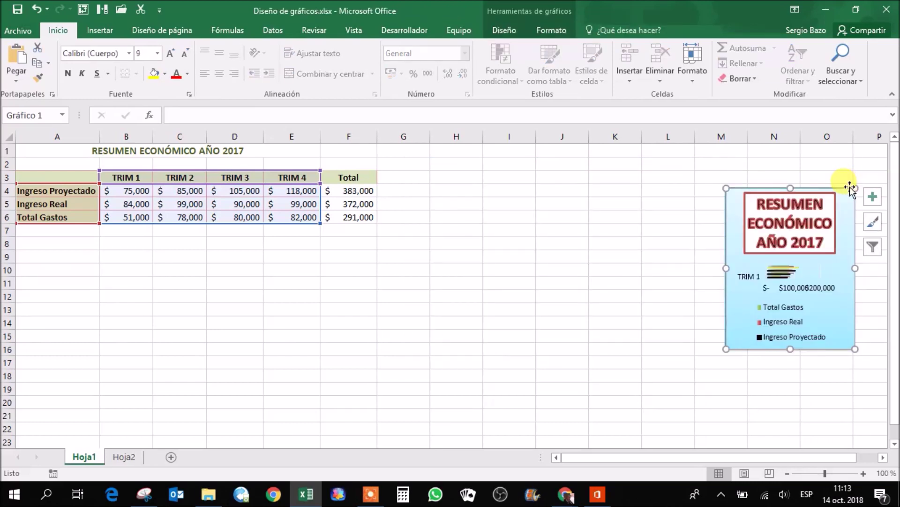
pyautogui.hotkey('ctrl', 'z')
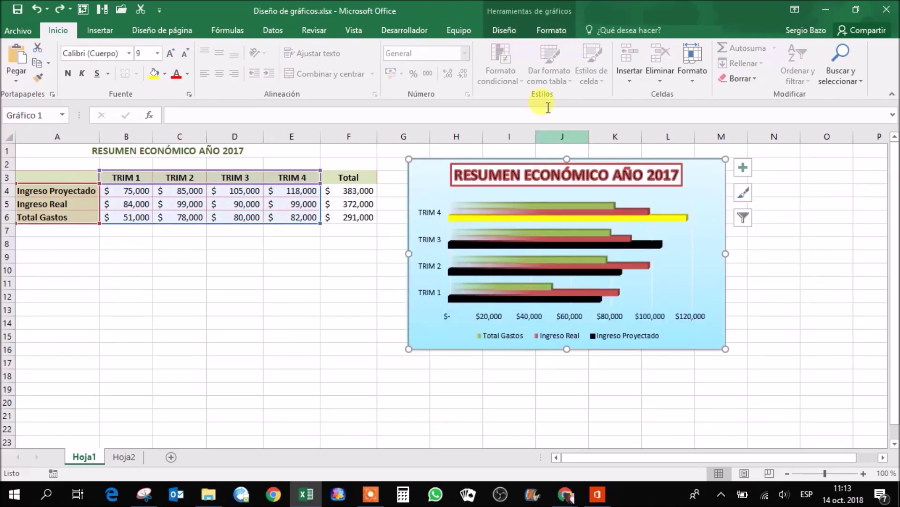
# - Move the bar chart away from the table so that it starts at column P
pyautogui.moveTo(416, 167); pyautogui.dragTo(862, 198)
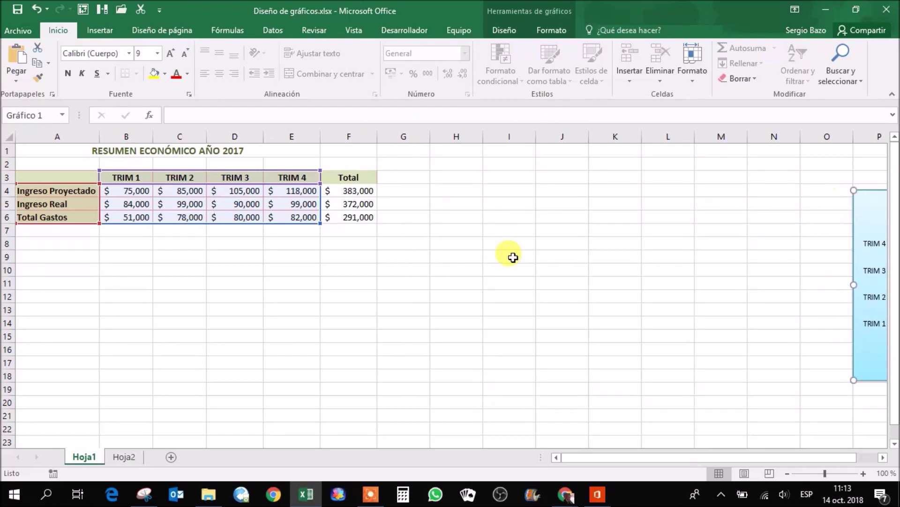
pyautogui.click(221, 298)
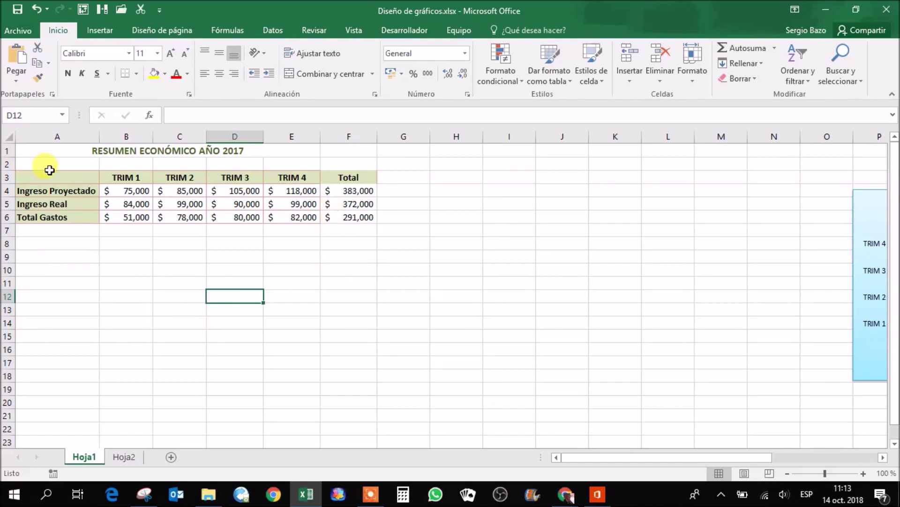
# - Insert a 3D pie chart from the category labels A3:A6 and totals F3:F6, and place it beside the table across columns G to M
pyautogui.moveTo(54, 173); pyautogui.dragTo(45, 219)
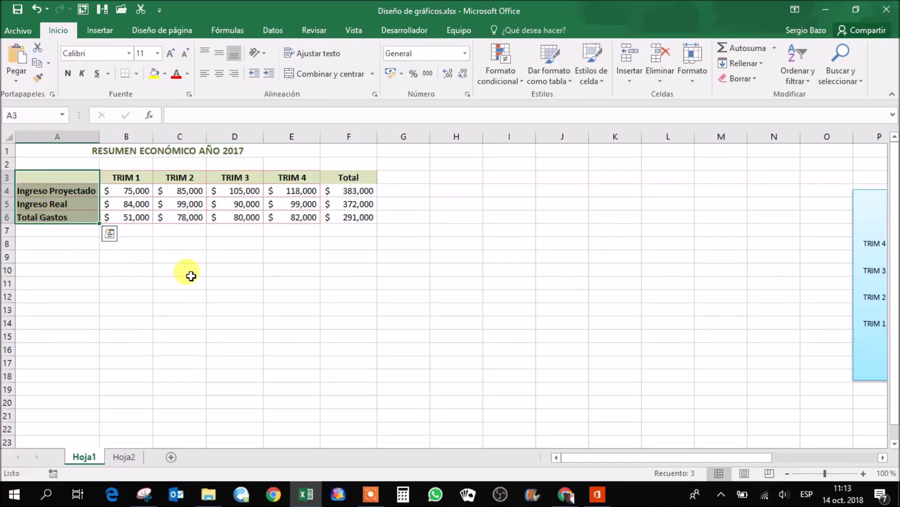
pyautogui.moveTo(338, 176); pyautogui.dragTo(330, 218)
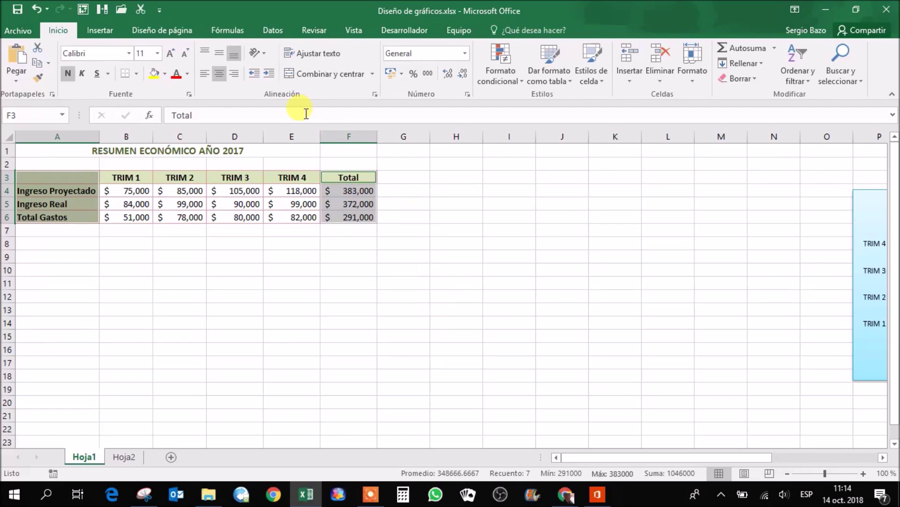
pyautogui.click(101, 31)
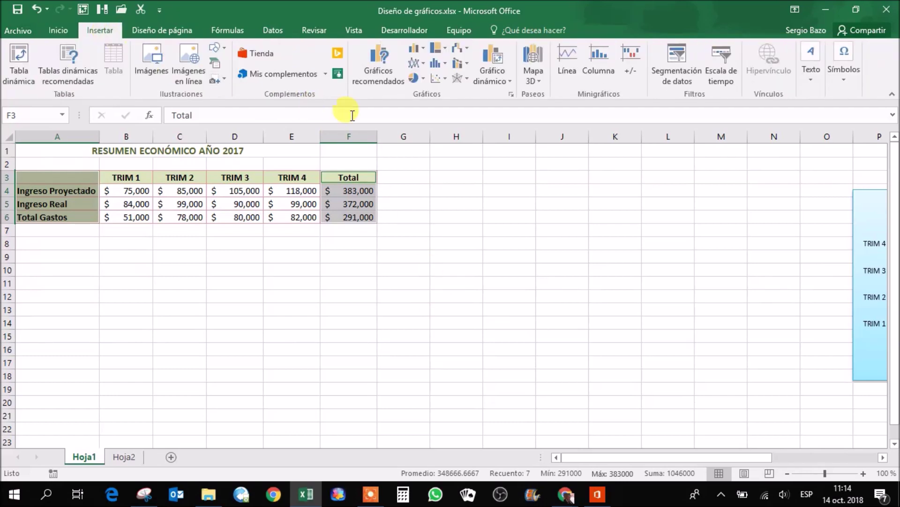
pyautogui.click(420, 80)
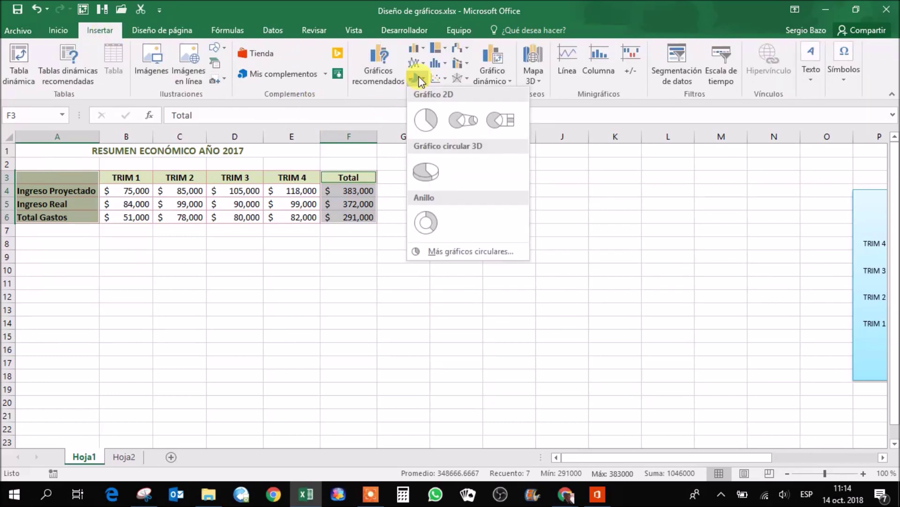
pyautogui.click(421, 175)
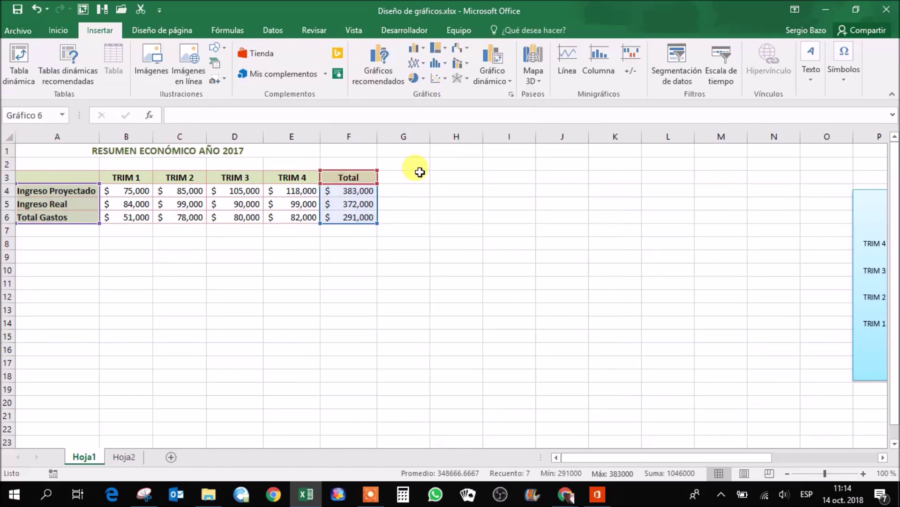
pyautogui.moveTo(406, 207); pyautogui.dragTo(519, 157)
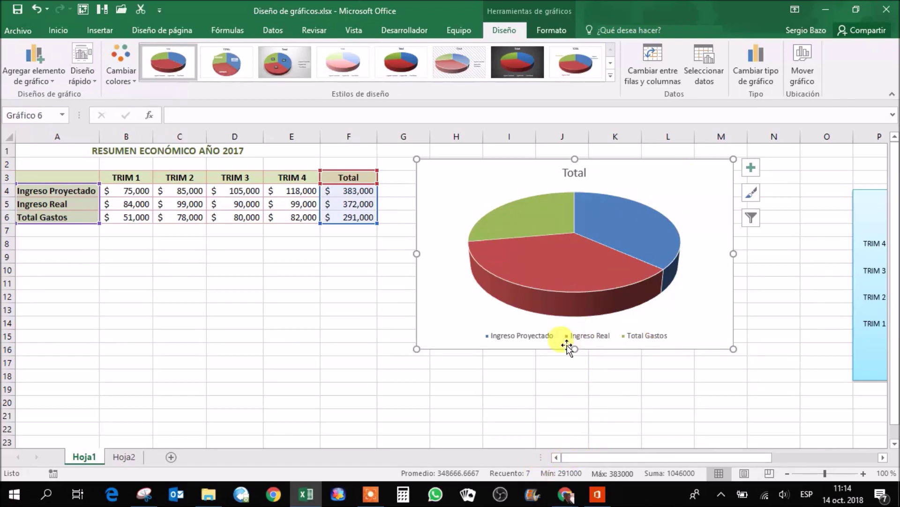
# - Pull all slices of the pie apart at once, then undo the separation
pyautogui.moveTo(569, 255)
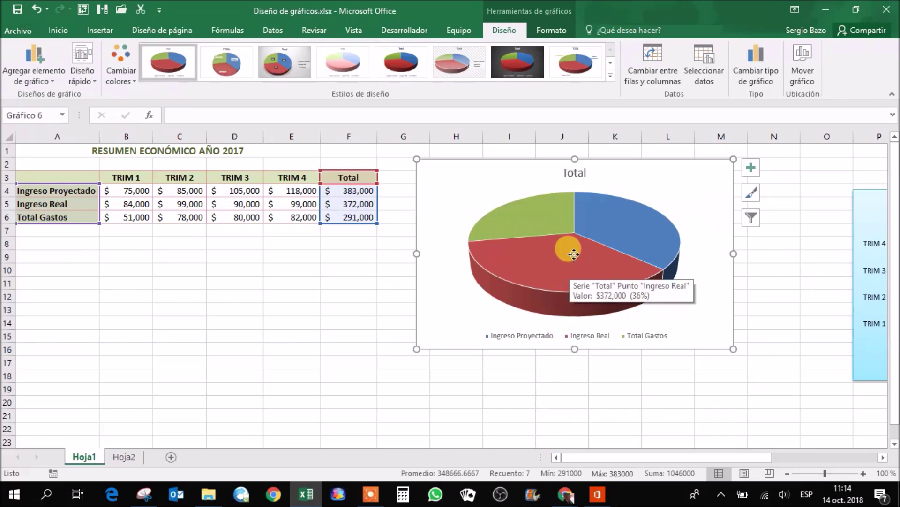
pyautogui.click(574, 254)
pyautogui.moveTo(574, 254); pyautogui.dragTo(567, 271)
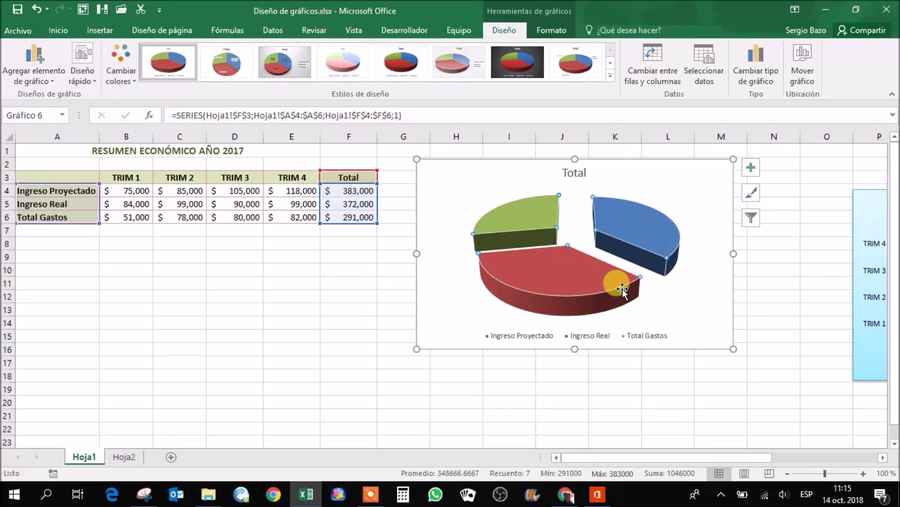
pyautogui.hotkey('ctrl', 'z')
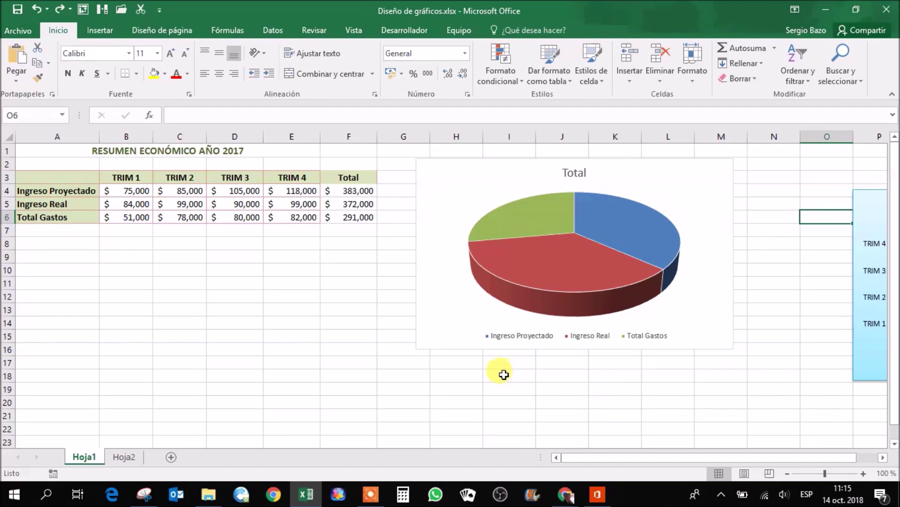
# - Pull only the Total Gastos slice out from the rest of the pie
pyautogui.moveTo(521, 218)
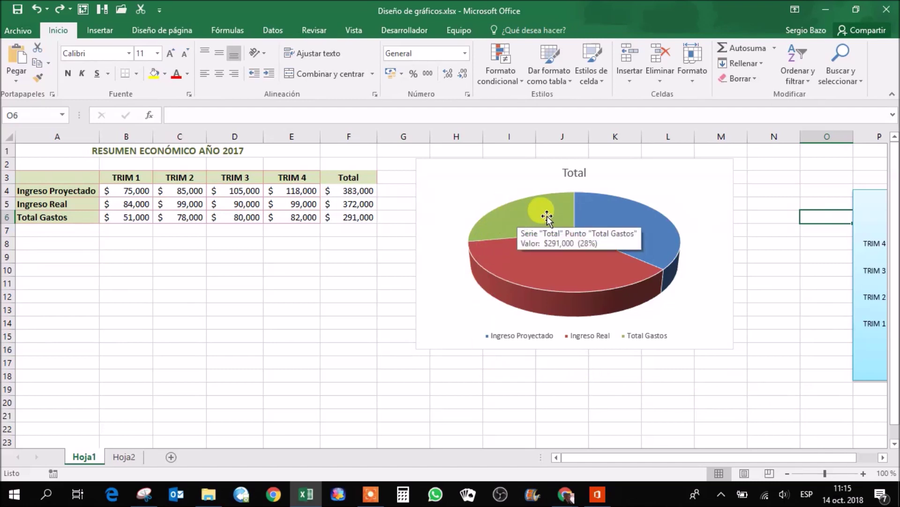
pyautogui.click(536, 221)
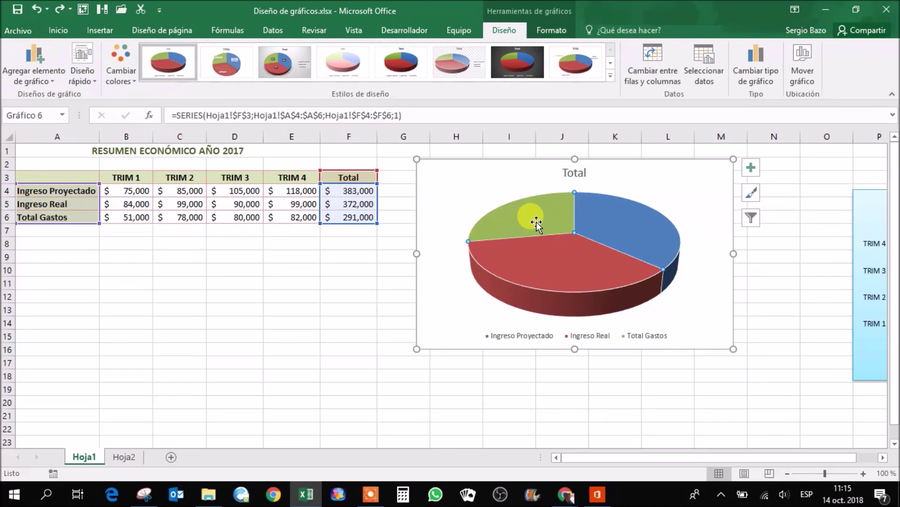
pyautogui.click(537, 221)
pyautogui.moveTo(536, 222); pyautogui.dragTo(514, 207)
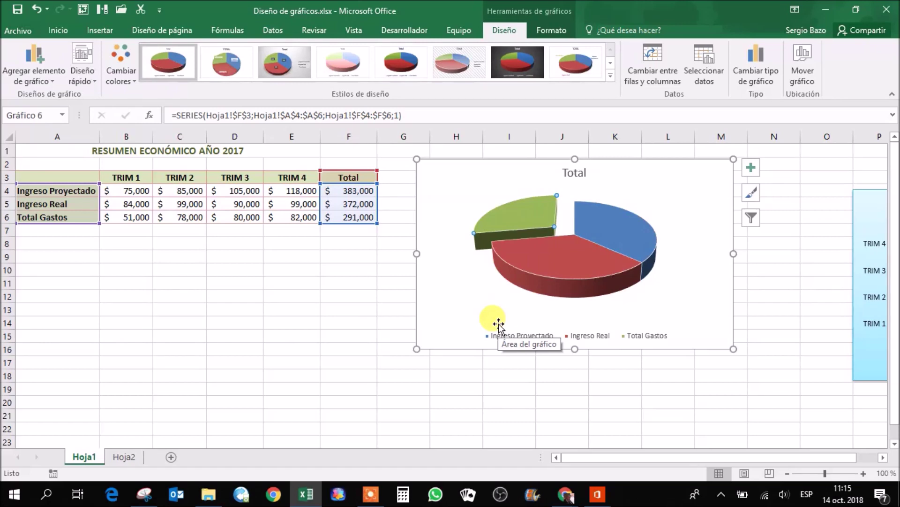
# - Add a data label to the Total Gastos slice alone, then undo it and deselect the chart
pyautogui.click(754, 170)
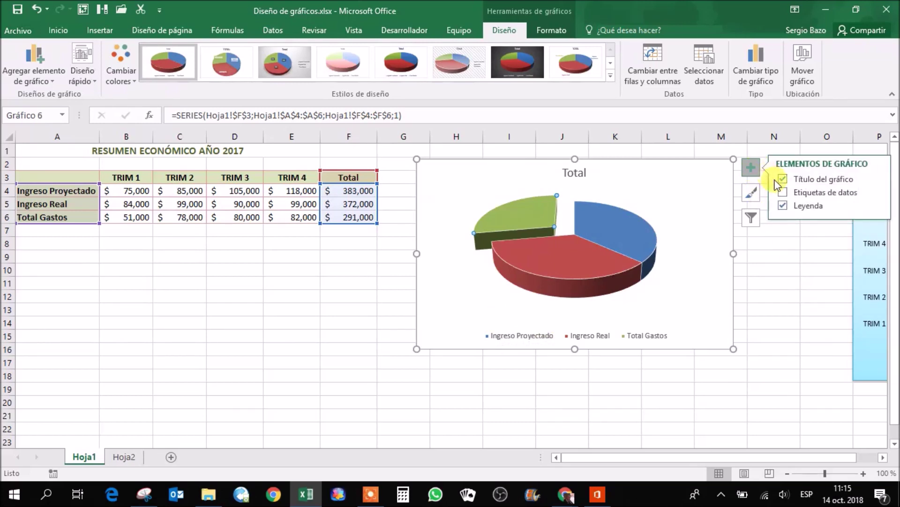
pyautogui.click(784, 196)
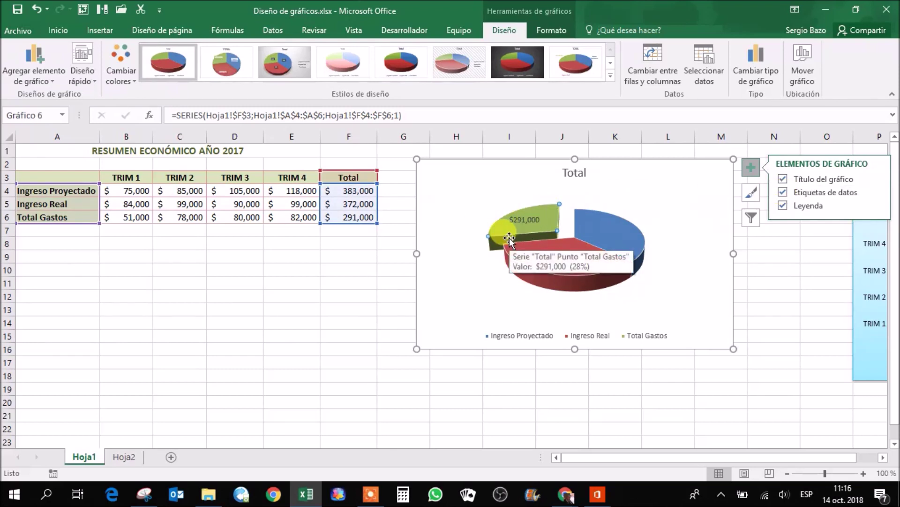
pyautogui.hotkey('ctrl', 'z')
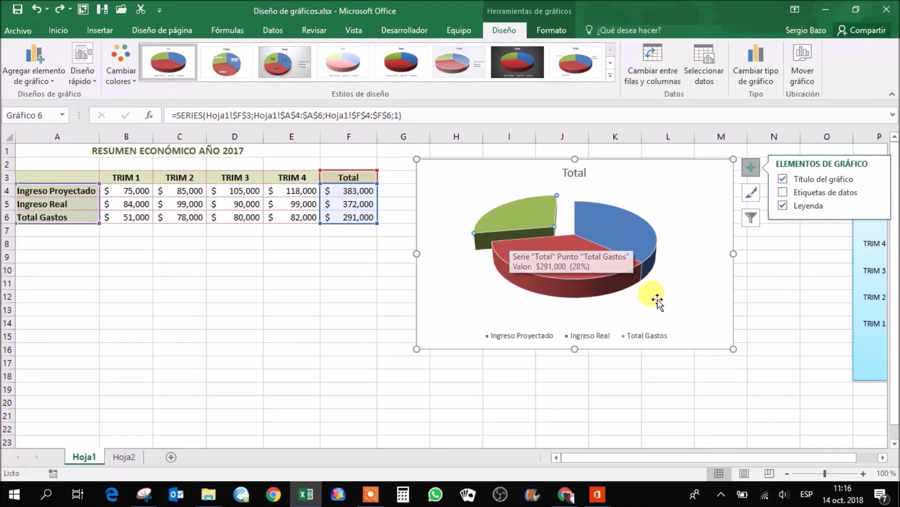
pyautogui.click(783, 259)
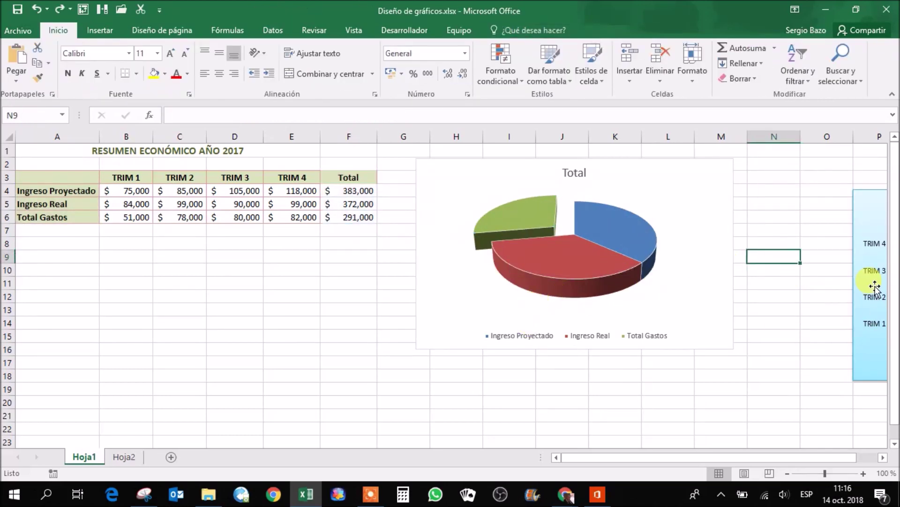
# - Add data labels to all slices of the pie chart
pyautogui.click(724, 166)
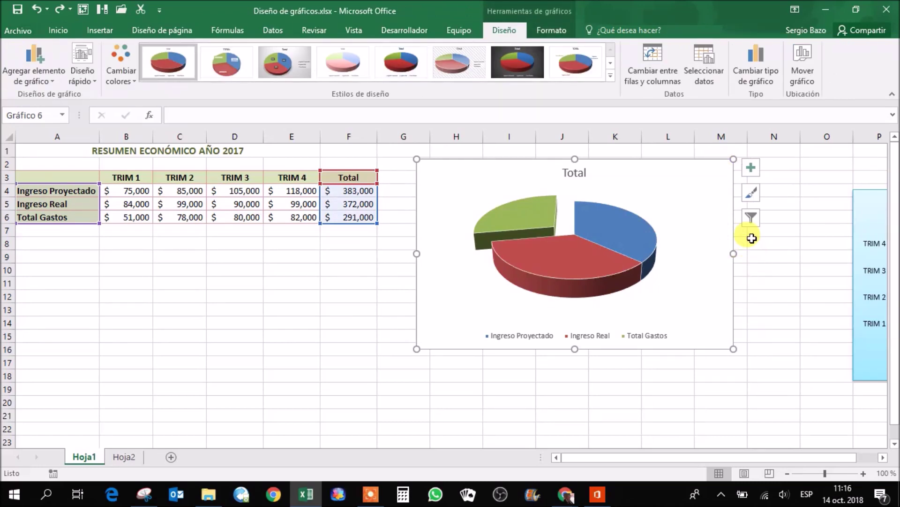
pyautogui.click(751, 169)
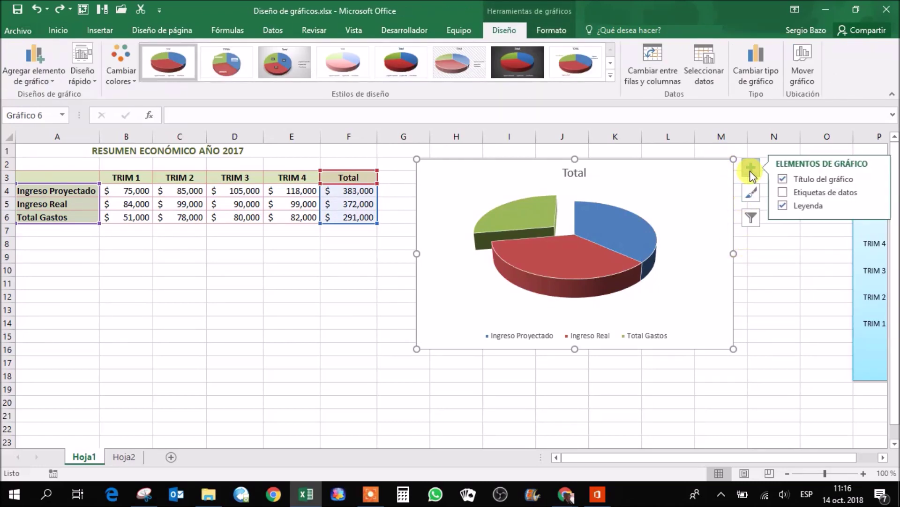
pyautogui.click(783, 192)
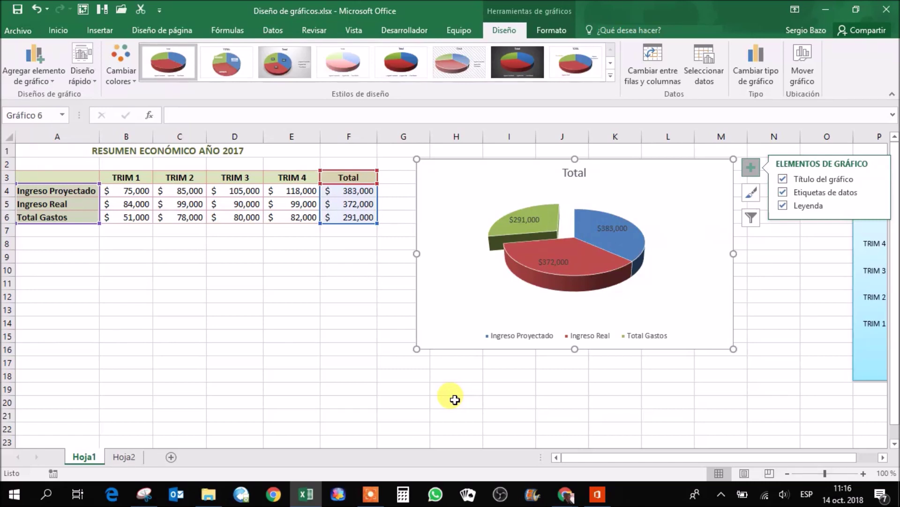
# - Set all the pie chart's data labels to show category name and percentage instead of the value
pyautogui.click(526, 222)
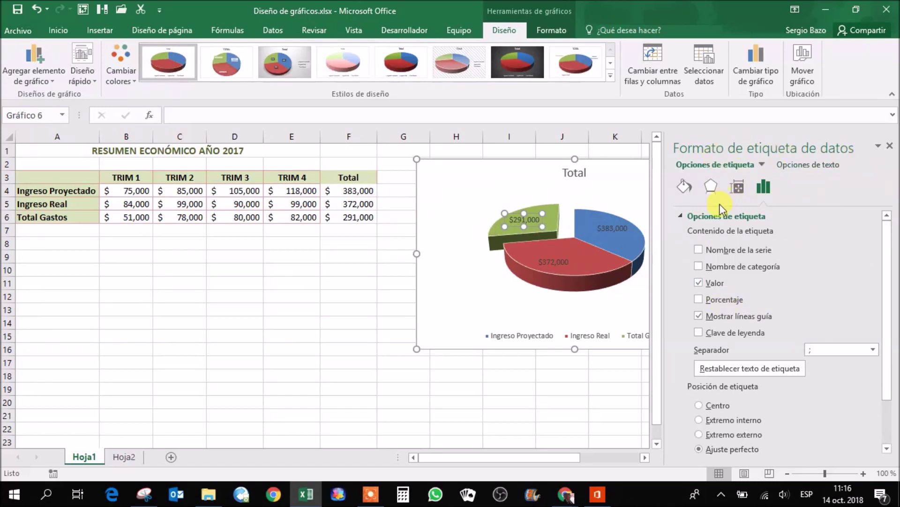
pyautogui.click(444, 402)
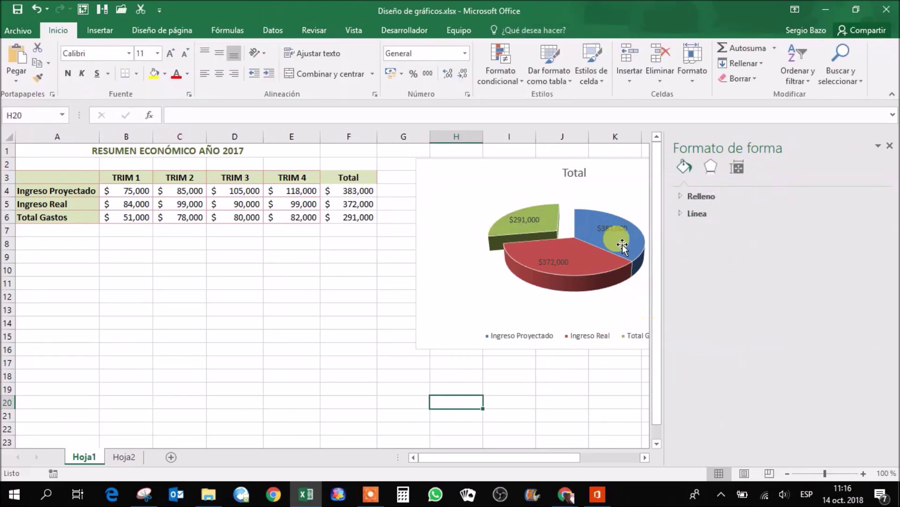
pyautogui.click(525, 221)
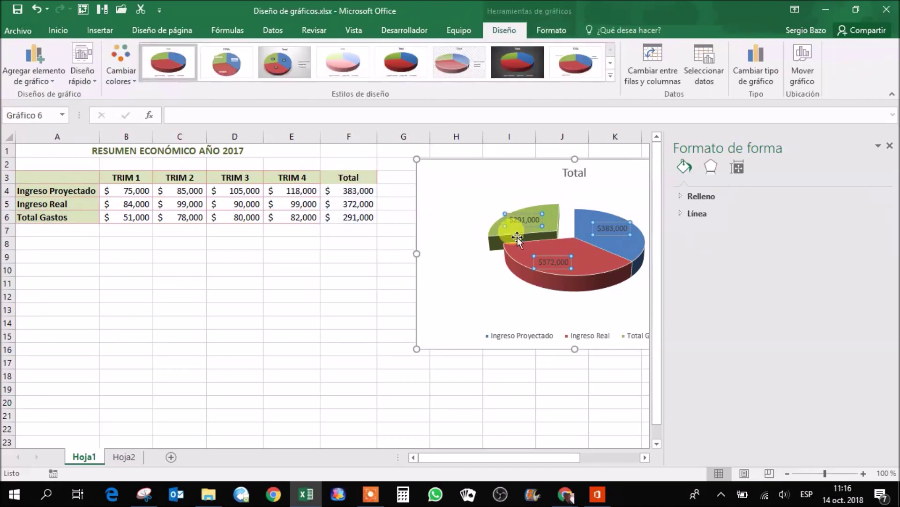
pyautogui.moveTo(144, 498)
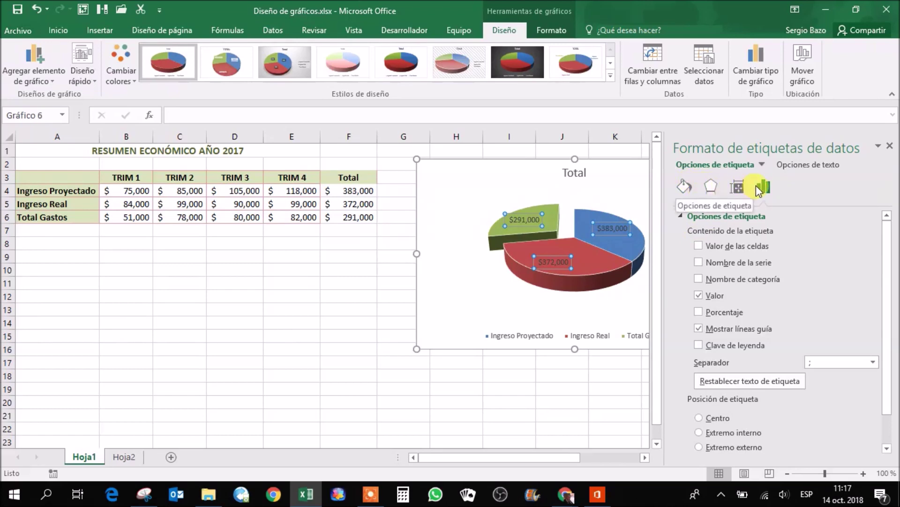
pyautogui.click(698, 312)
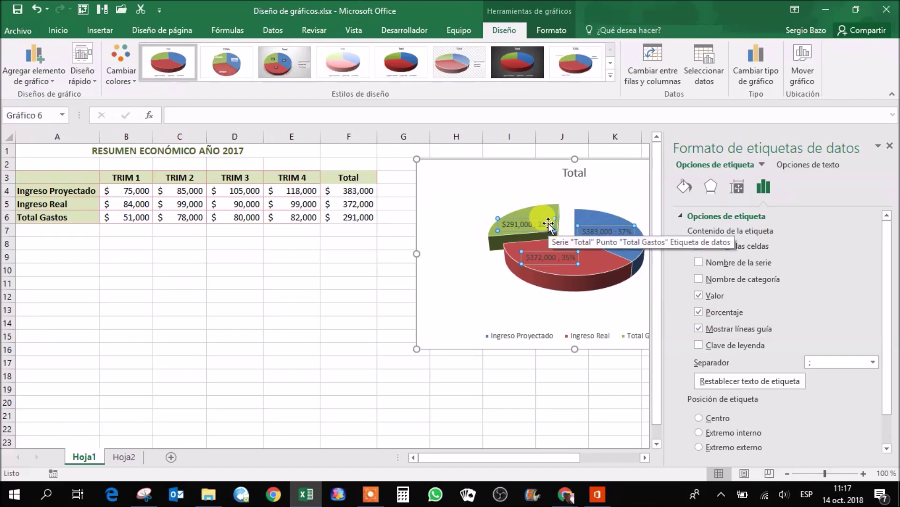
pyautogui.click(698, 295)
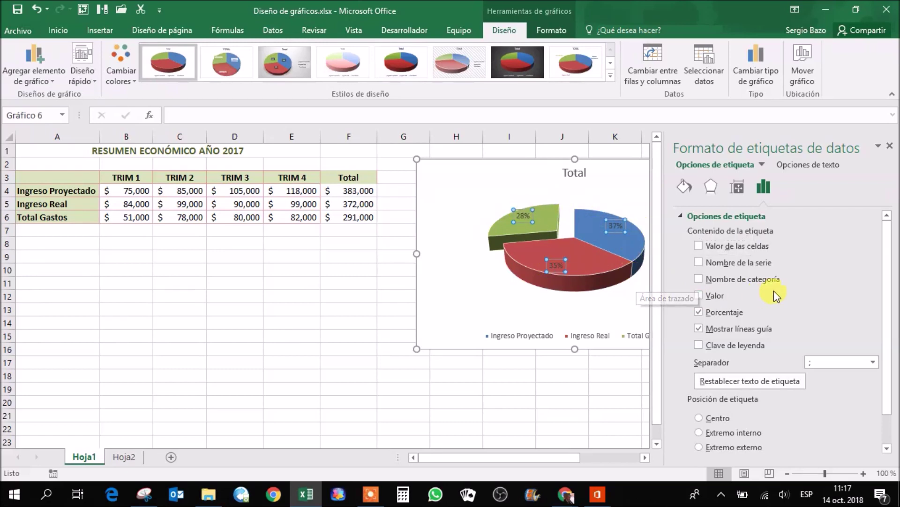
pyautogui.click(698, 279)
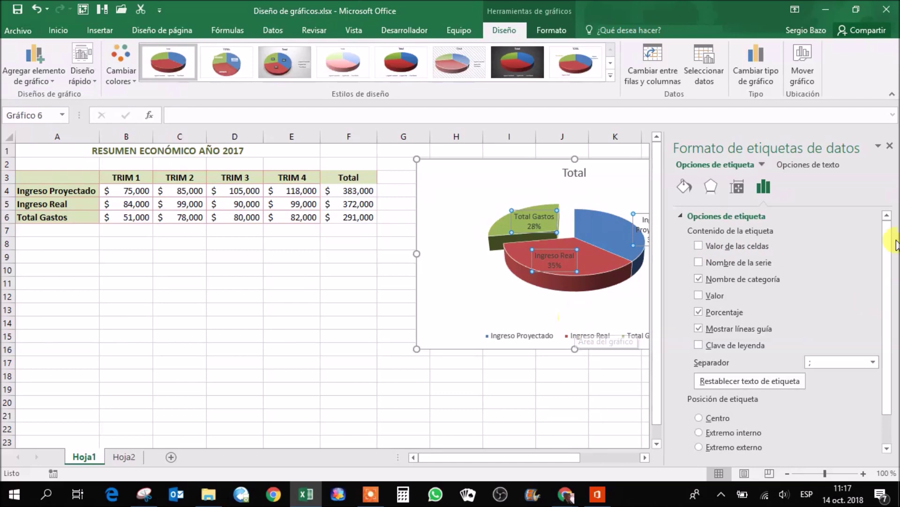
# - Examine the fill, border, shape effect, size, alignment and label content options available for the pie's data labels
pyautogui.click(687, 188)
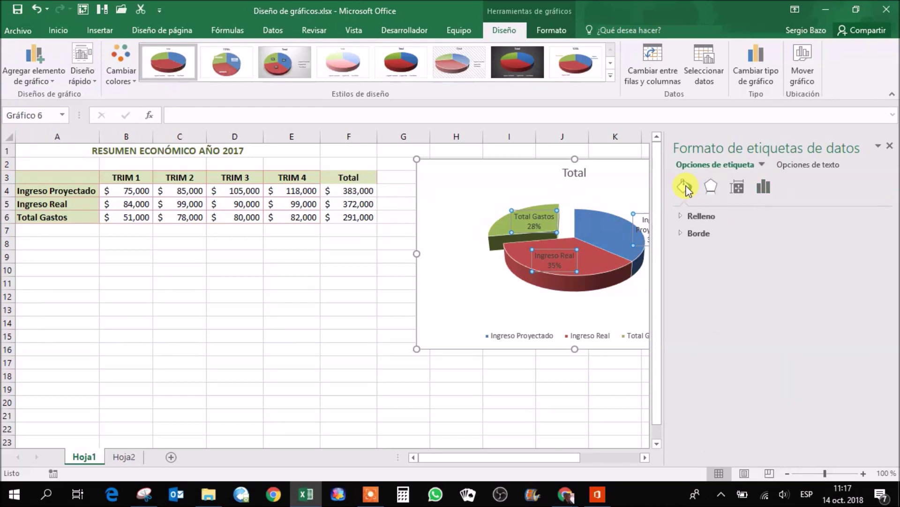
pyautogui.click(551, 30)
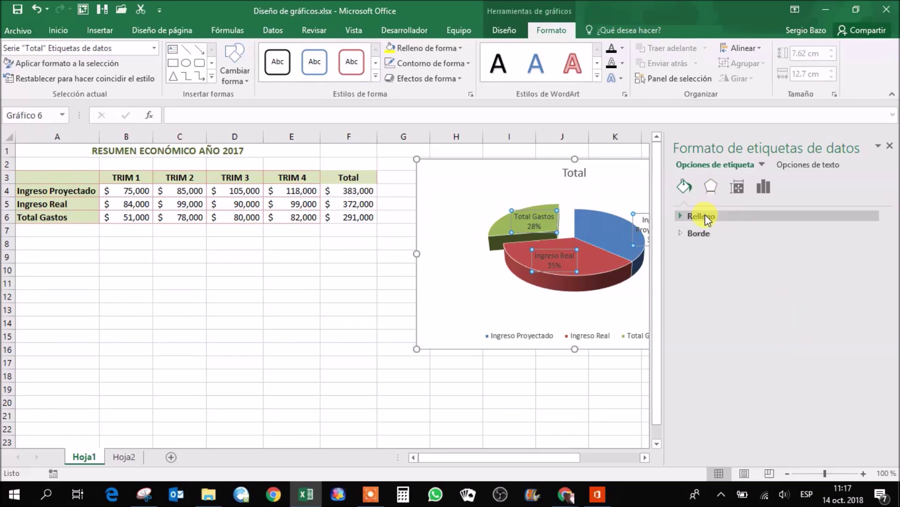
pyautogui.click(711, 184)
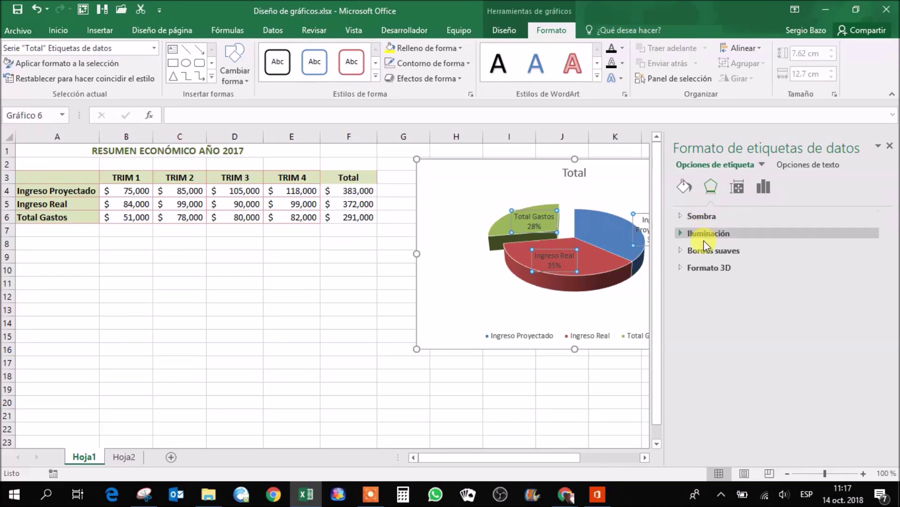
pyautogui.click(436, 80)
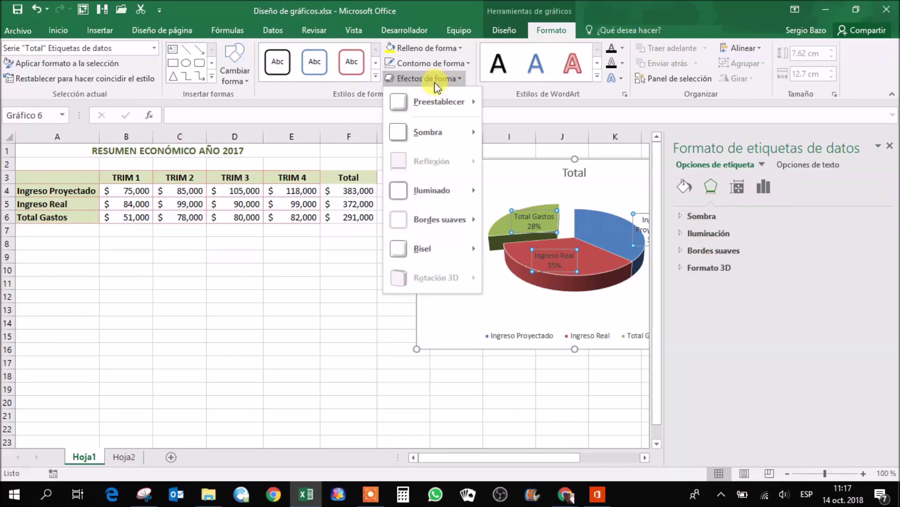
pyautogui.click(426, 80)
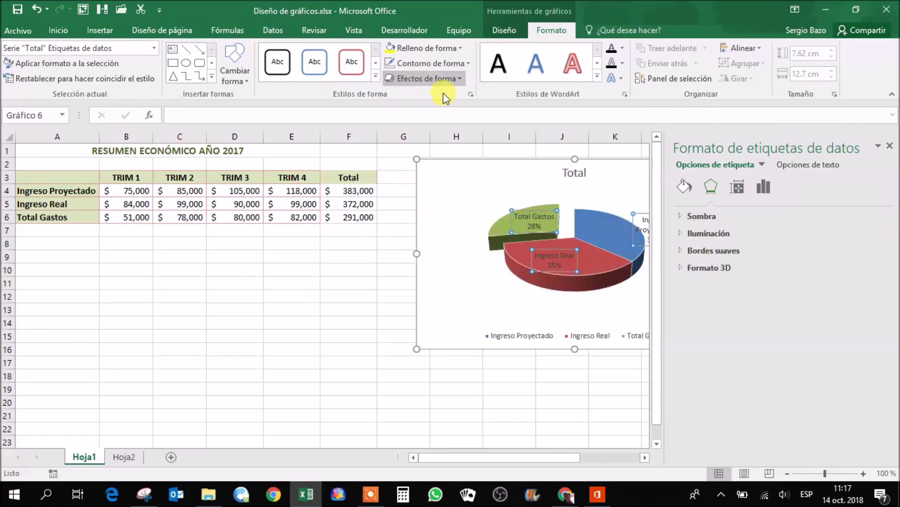
pyautogui.click(738, 187)
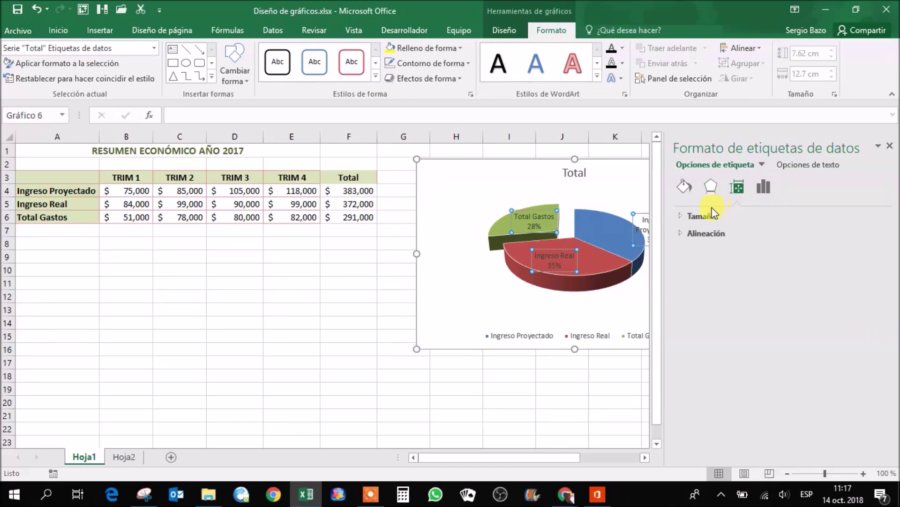
pyautogui.click(767, 190)
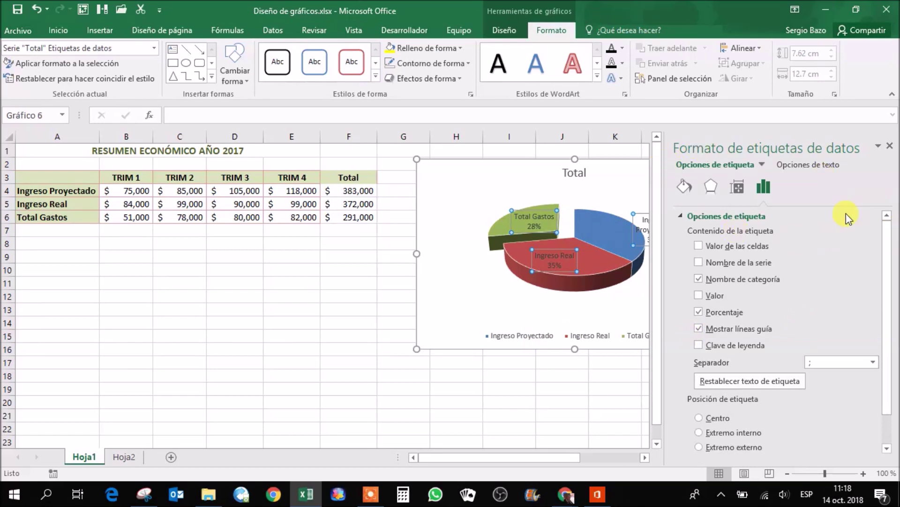
pyautogui.click(685, 187)
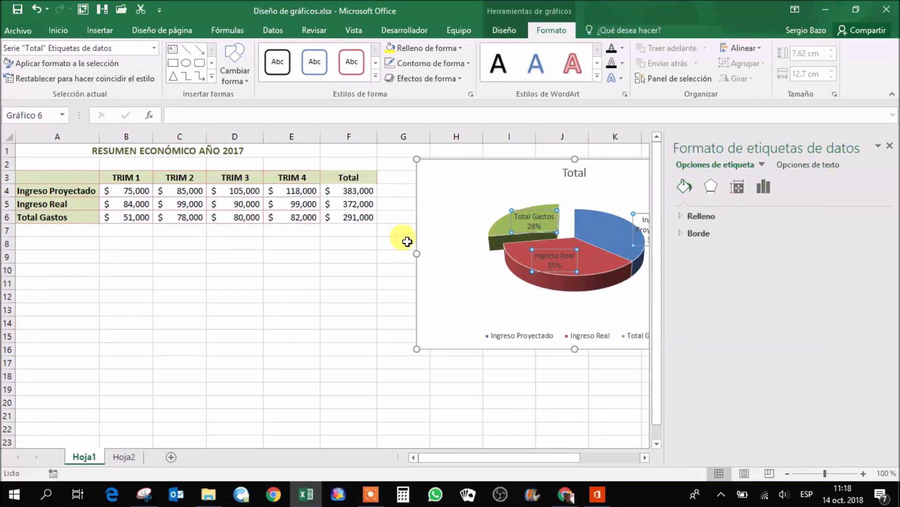
# - Close the pie chart's formatting options and select cell A8 to deselect the chart
pyautogui.click(493, 230)
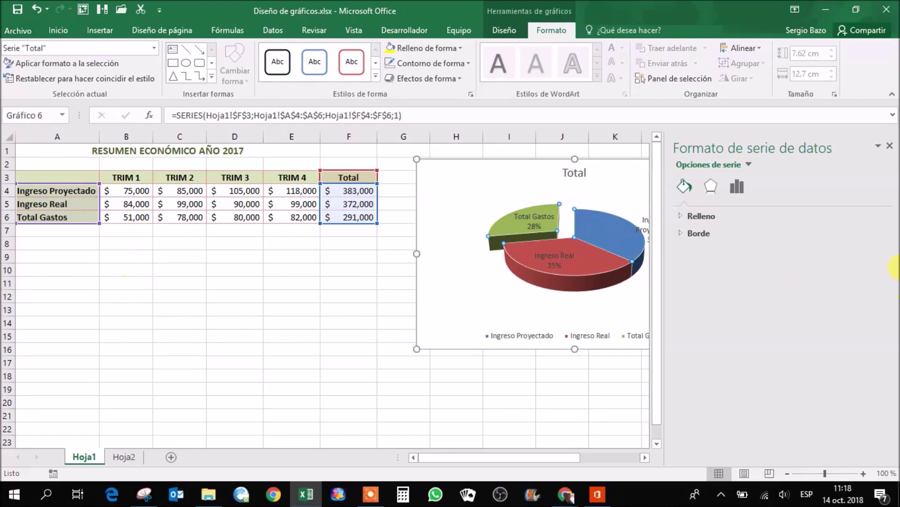
pyautogui.click(890, 147)
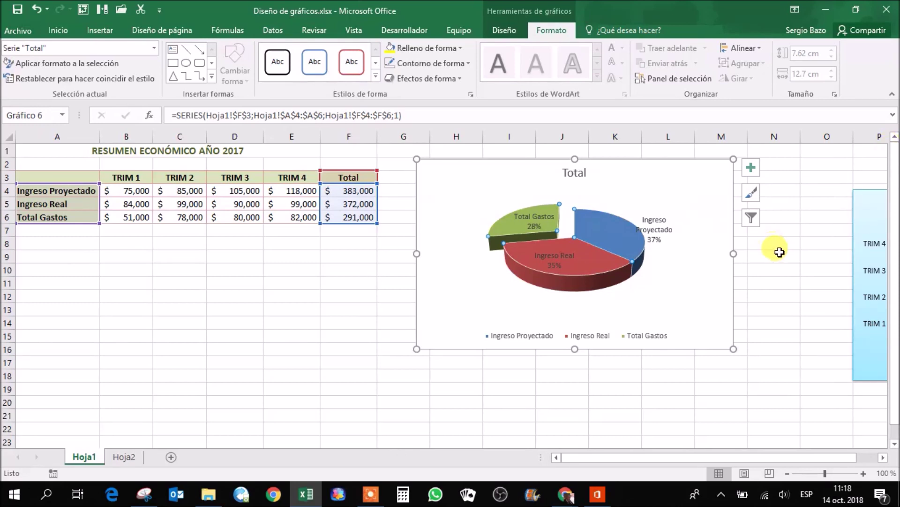
pyautogui.click(66, 242)
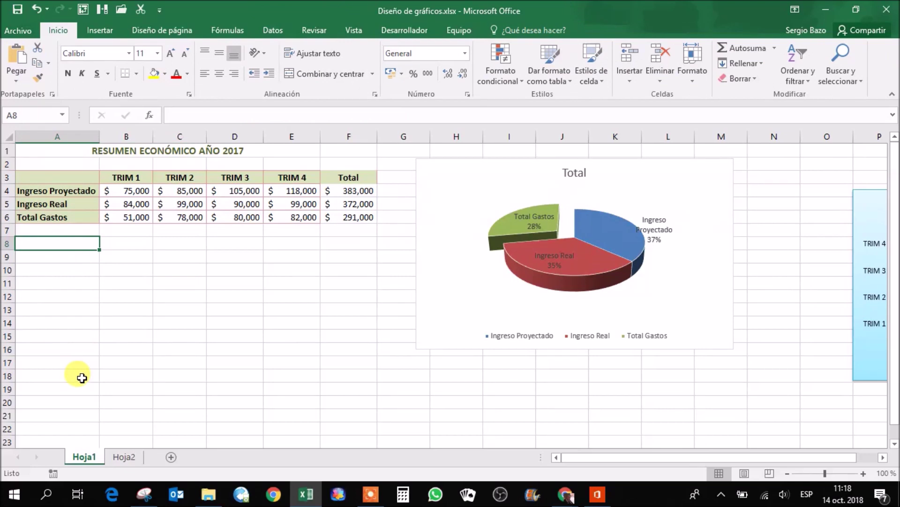